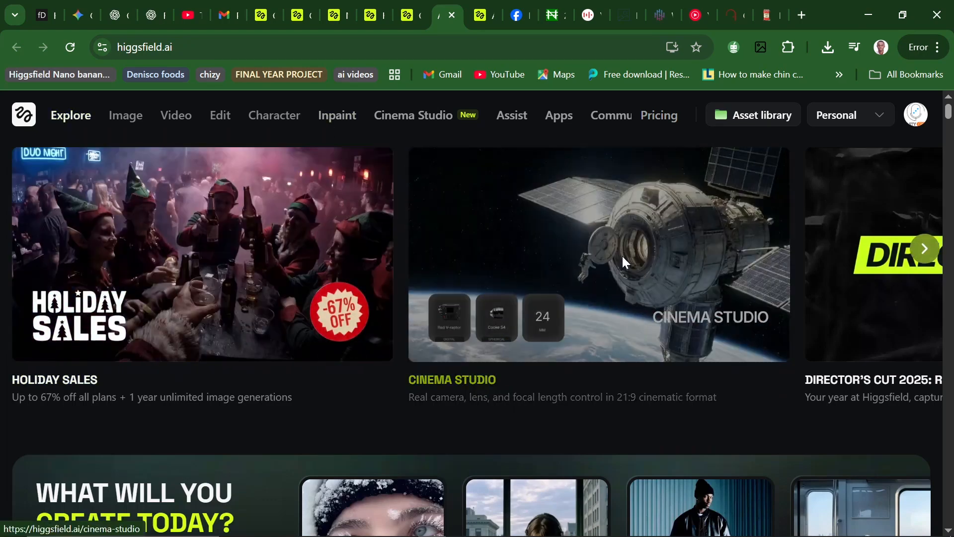
- Open Cinema Studio from the Explore page
left_click(623, 263)
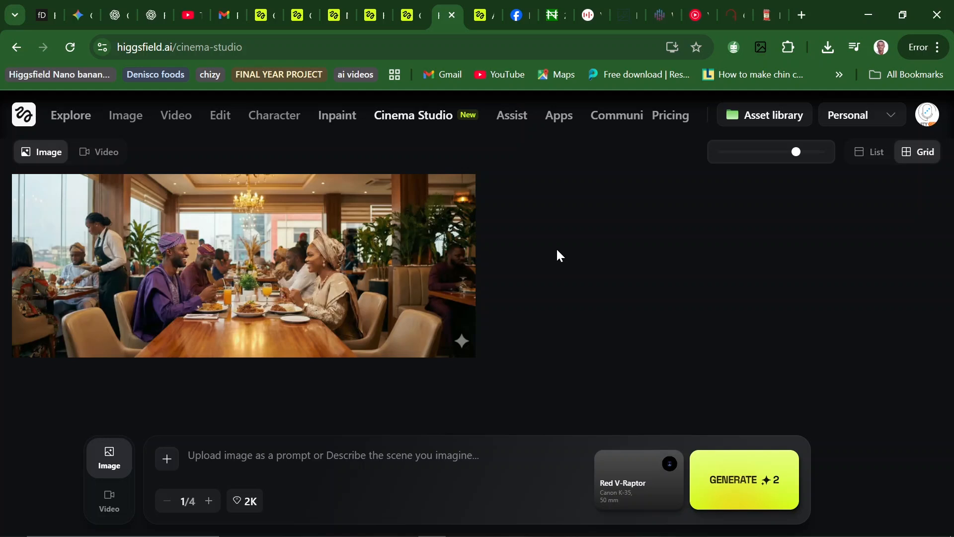
scroll(556, 249, "up", 5)
scroll(557, 249, "down", 5)
left_click(166, 459)
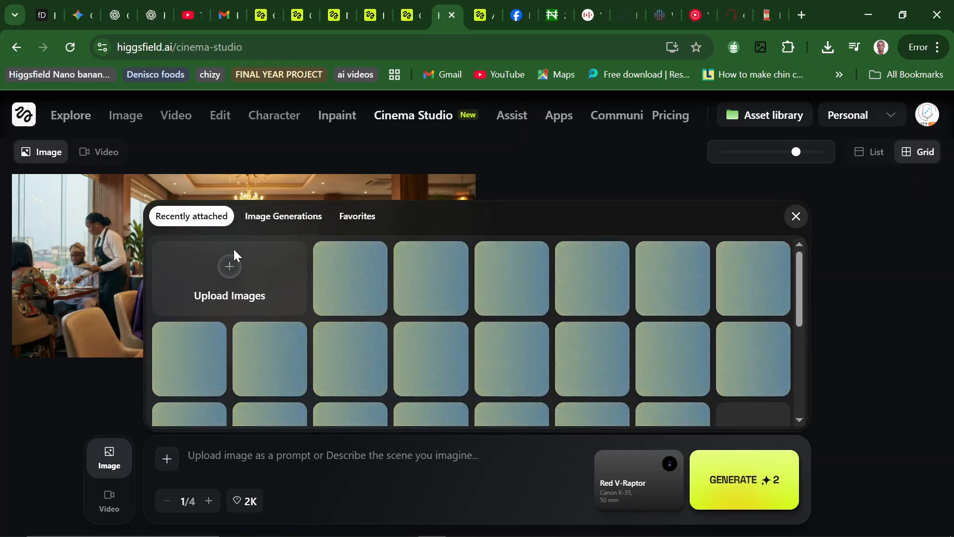
left_click(235, 270)
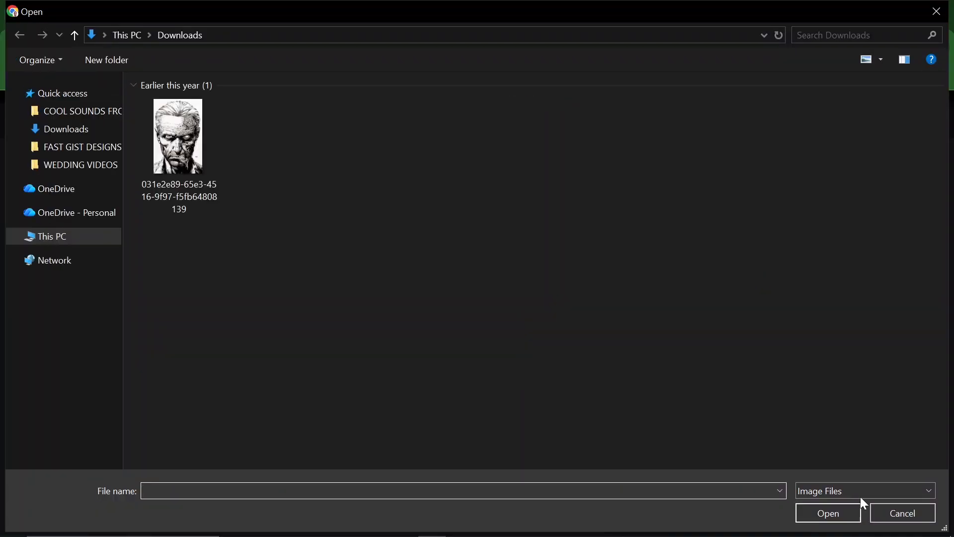
left_click(884, 515)
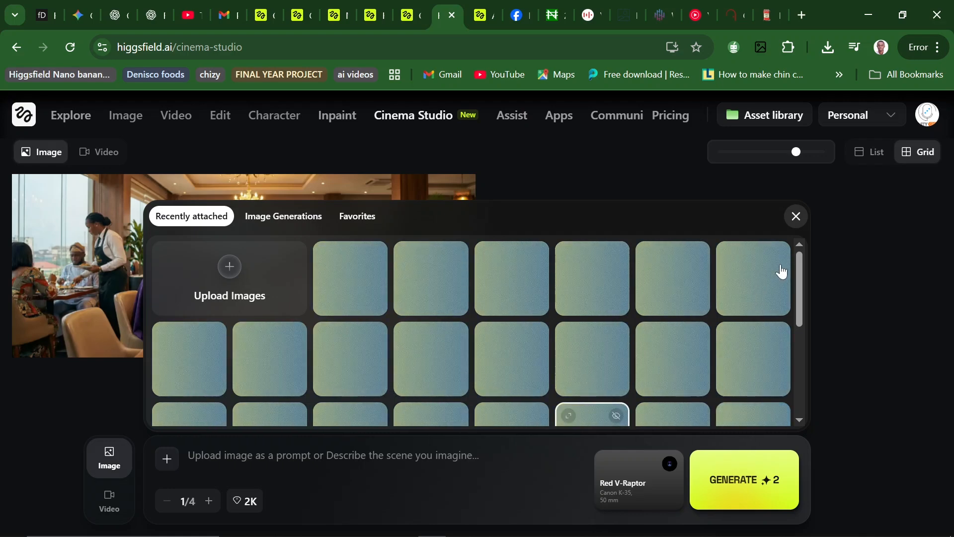
left_click(794, 218)
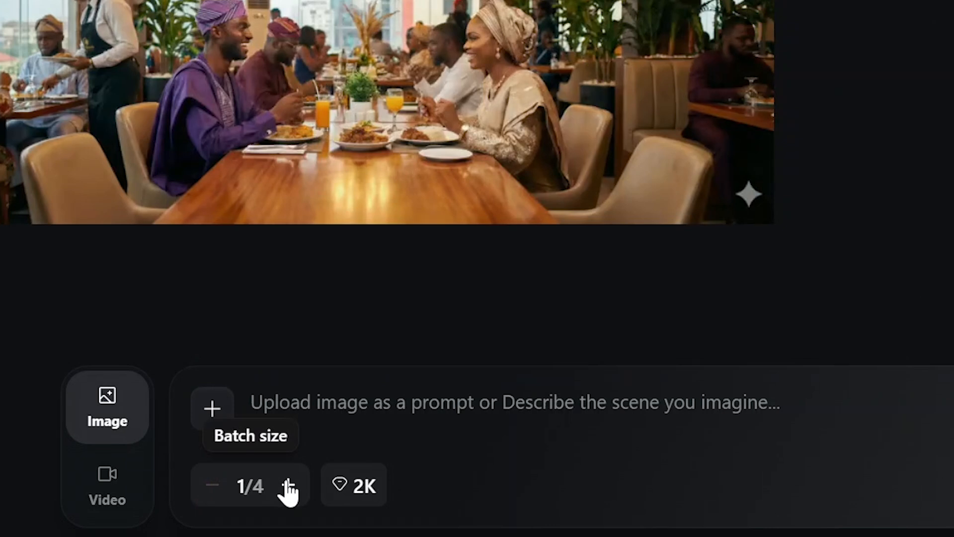
- Raise the batch size to 4, return it to 1, and check the image resolution options
left_click(288, 484)
left_click(288, 485)
left_click(288, 485)
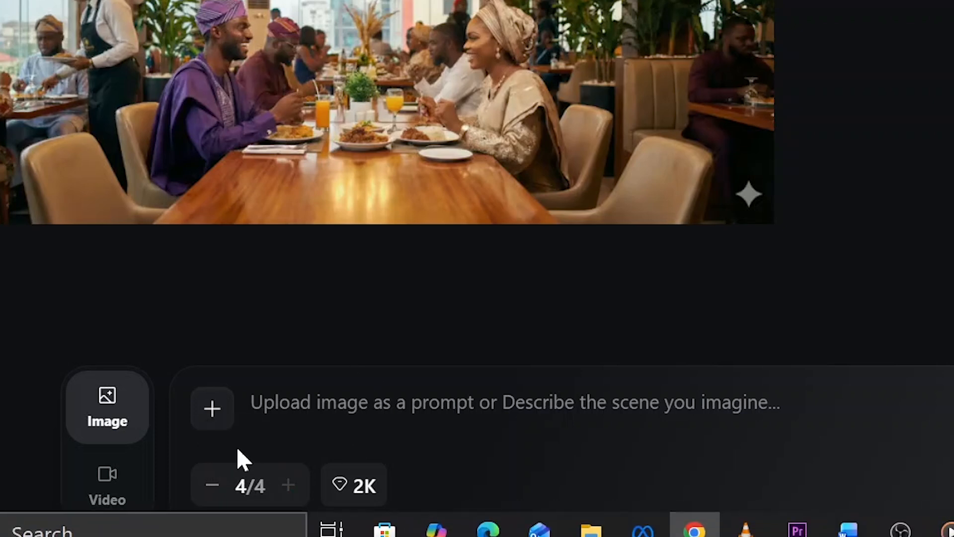
left_click(213, 490)
left_click(213, 489)
left_click(213, 489)
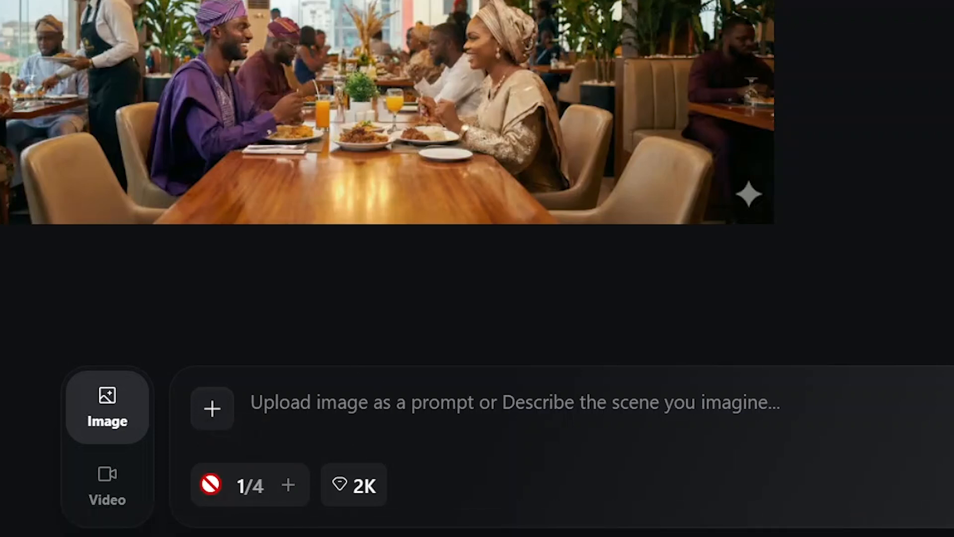
left_click(370, 495)
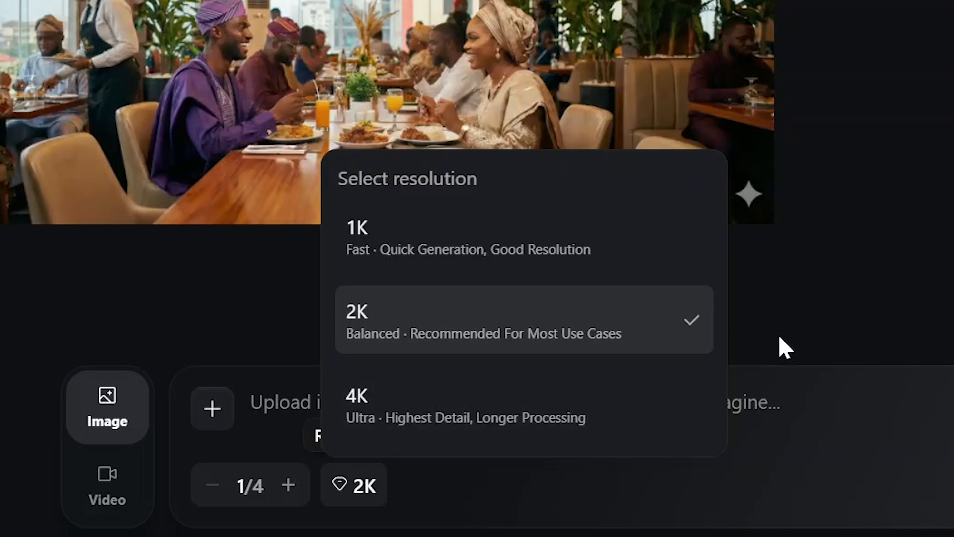
left_click(811, 444)
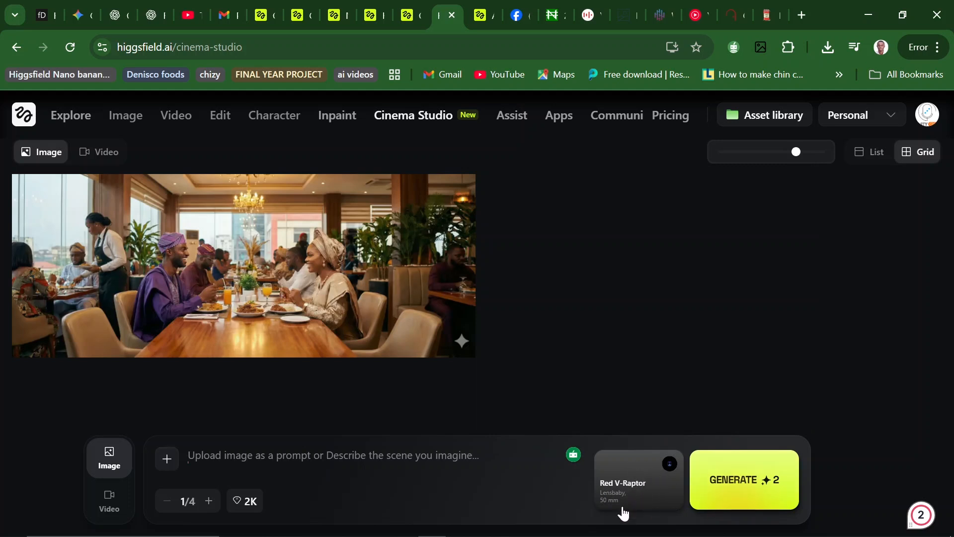
- Set the camera setup to Red V-Raptor with a Zeiss Ultra Prime lens and a 50 mm focal length
left_click(614, 497)
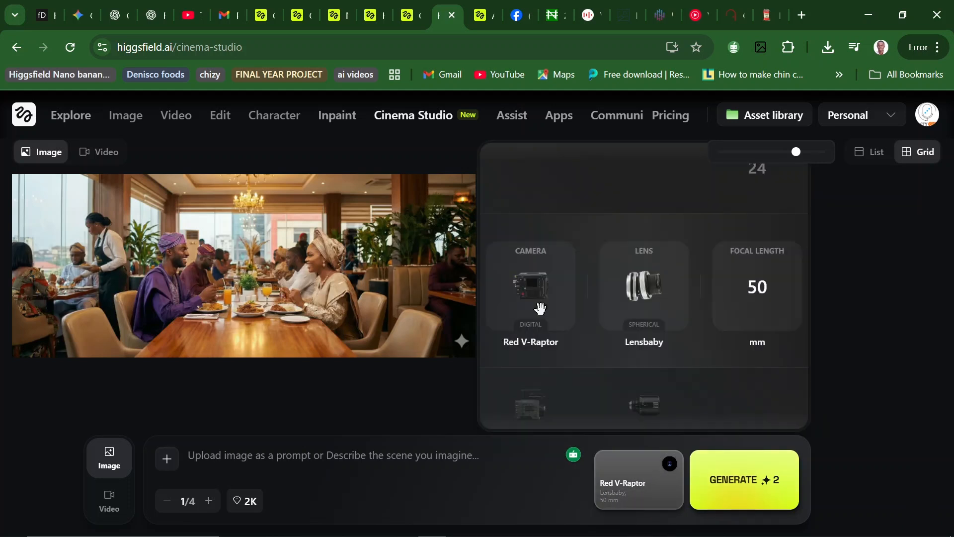
scroll(540, 347, "down", 1)
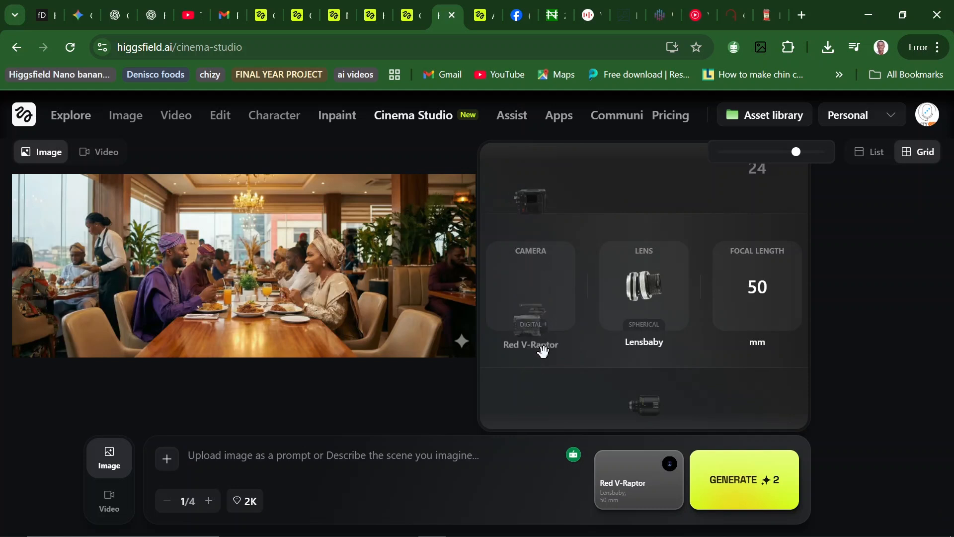
scroll(543, 350, "down", 2)
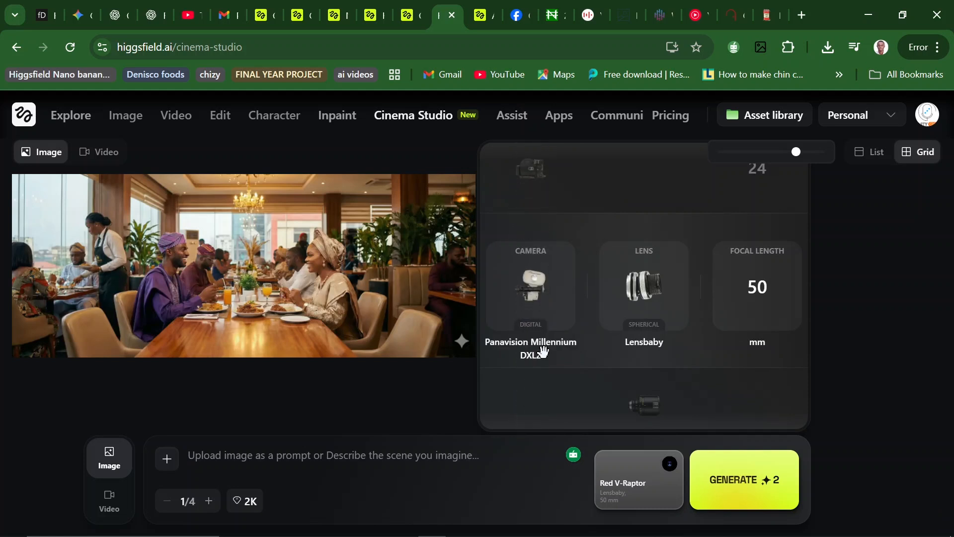
scroll(528, 284, "up", 3)
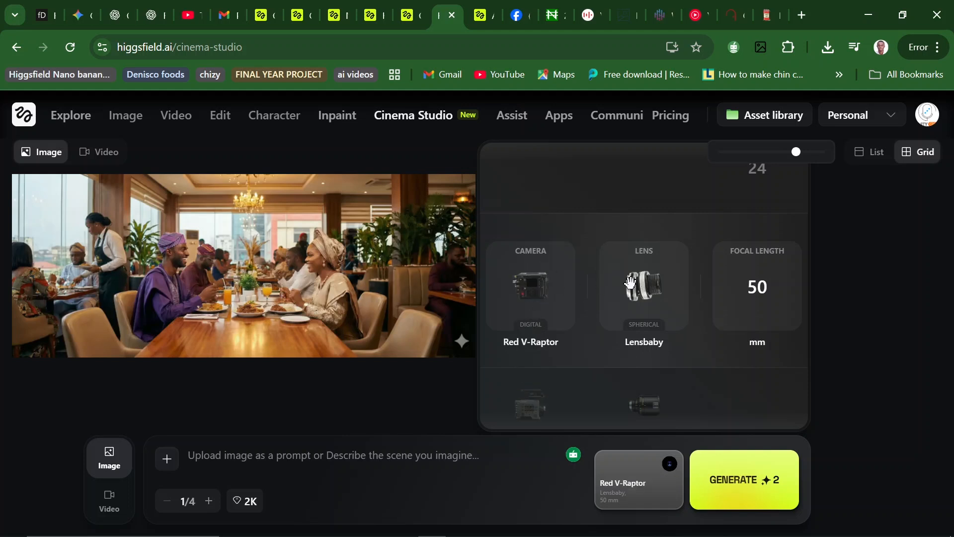
scroll(646, 270, "down", 1)
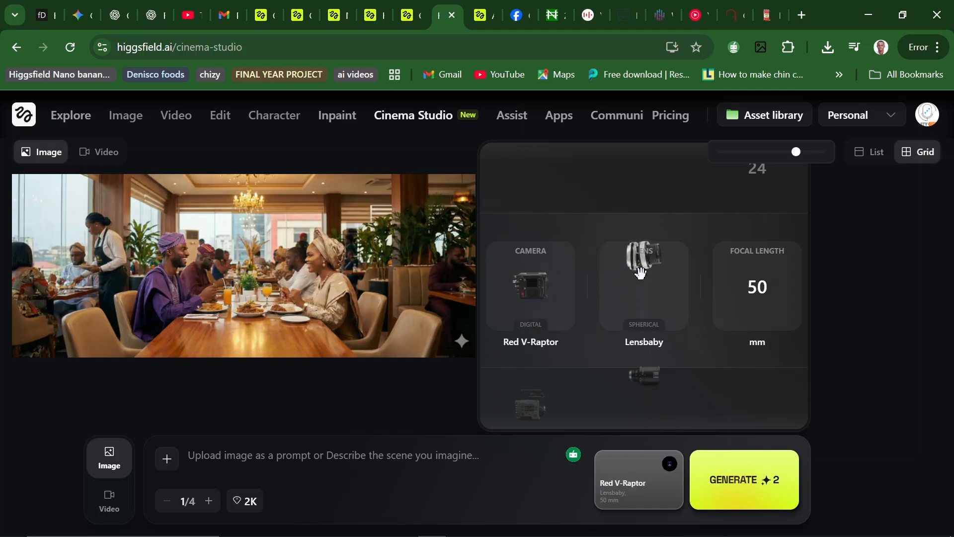
scroll(641, 273, "down", 3)
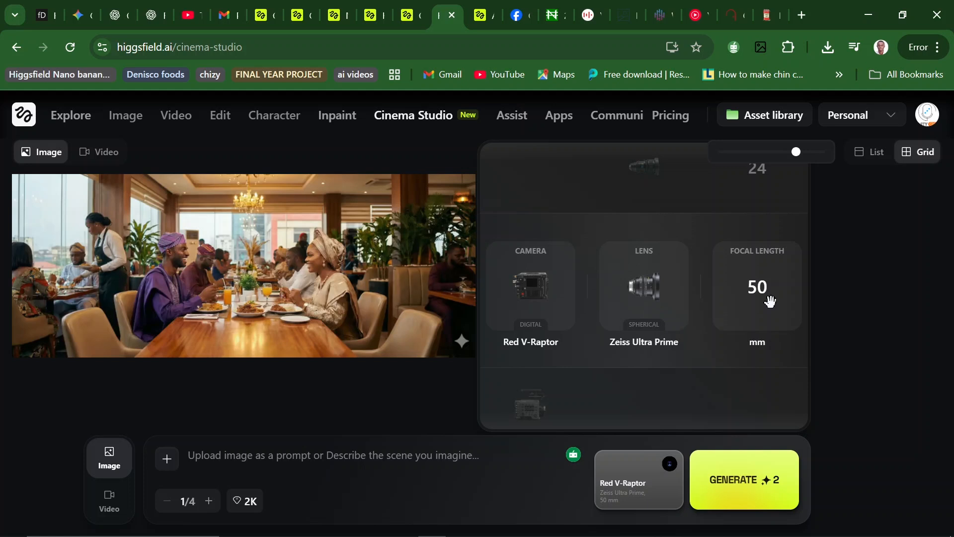
scroll(770, 300, "up", 3)
scroll(770, 300, "down", 3)
left_click(542, 479)
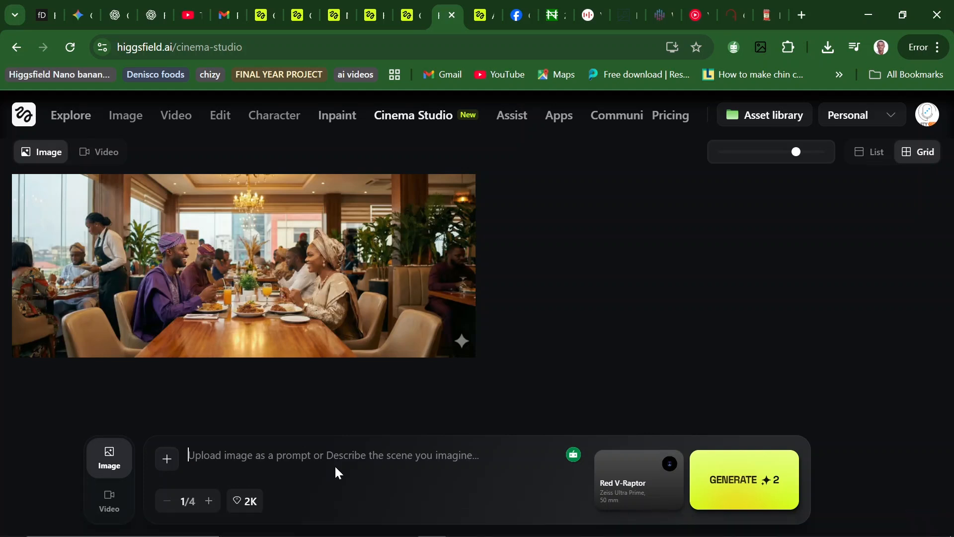
- Paste the 21:9 cinematic prompt of a Nigerian female movie character outside a luxury hotel at night and generate the image
key("ctrl+v")
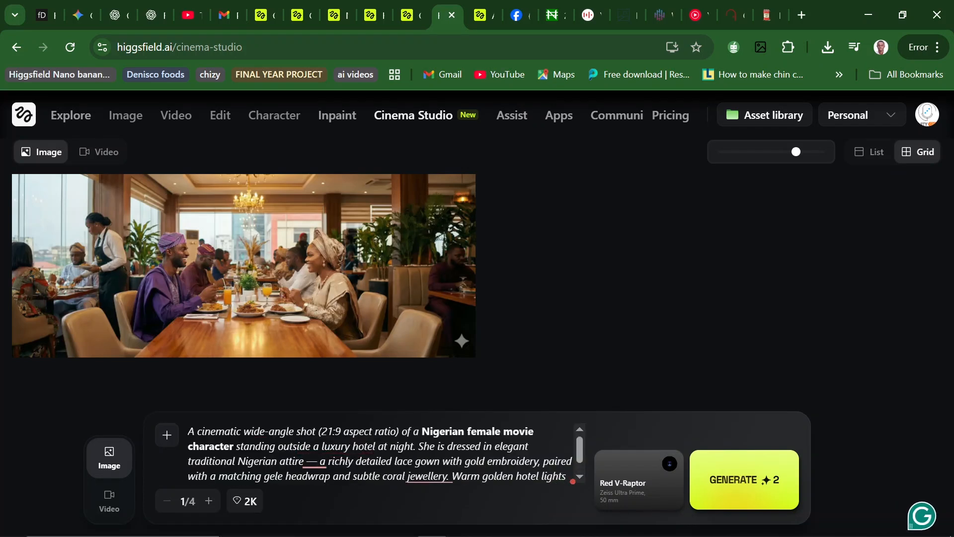
scroll(380, 454, "down", 1)
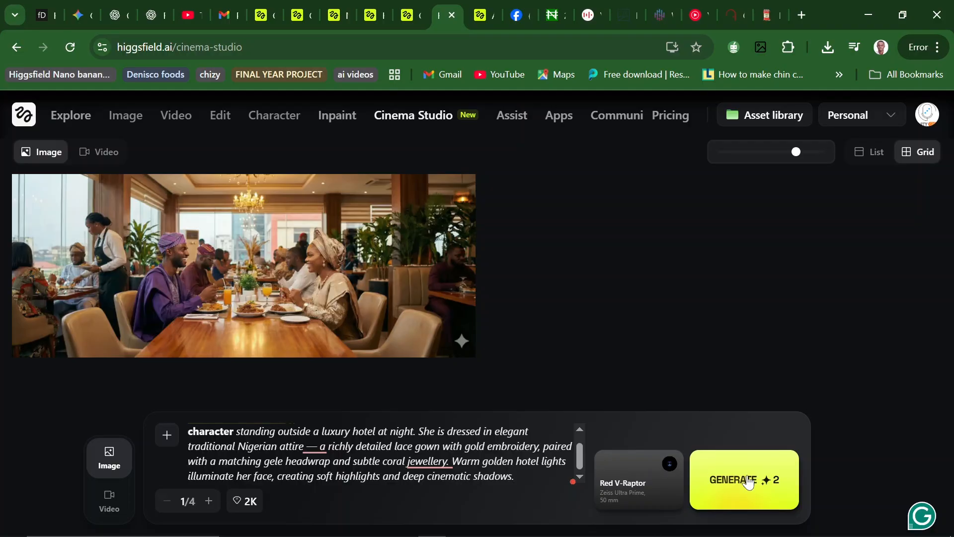
left_click(748, 482)
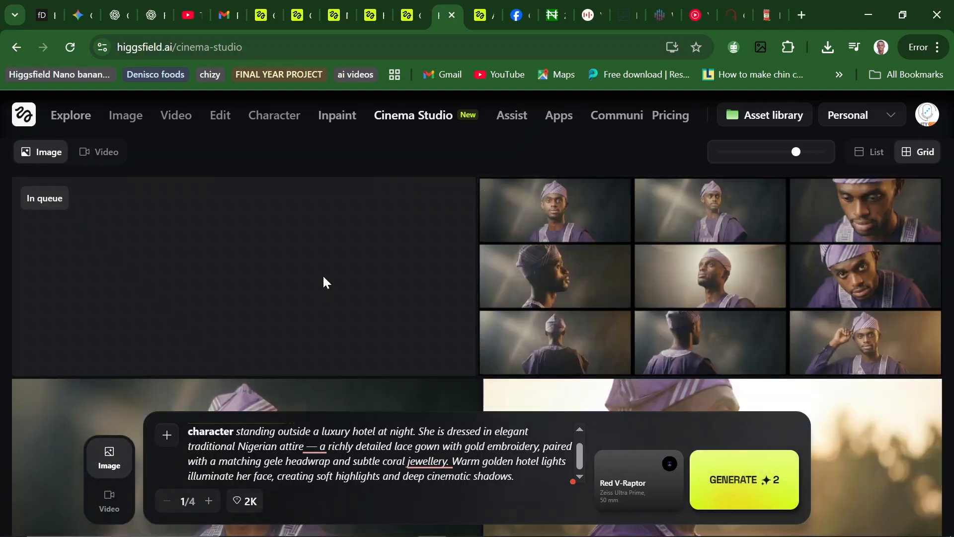
- View the earlier restaurant dining image and its multishot grid with their generation details
scroll(545, 363, "down", 10)
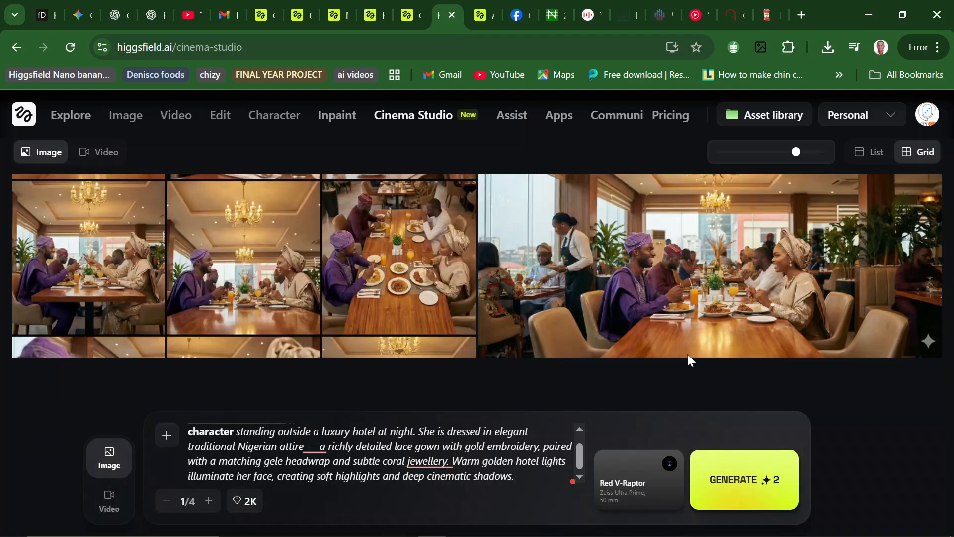
left_click(693, 298)
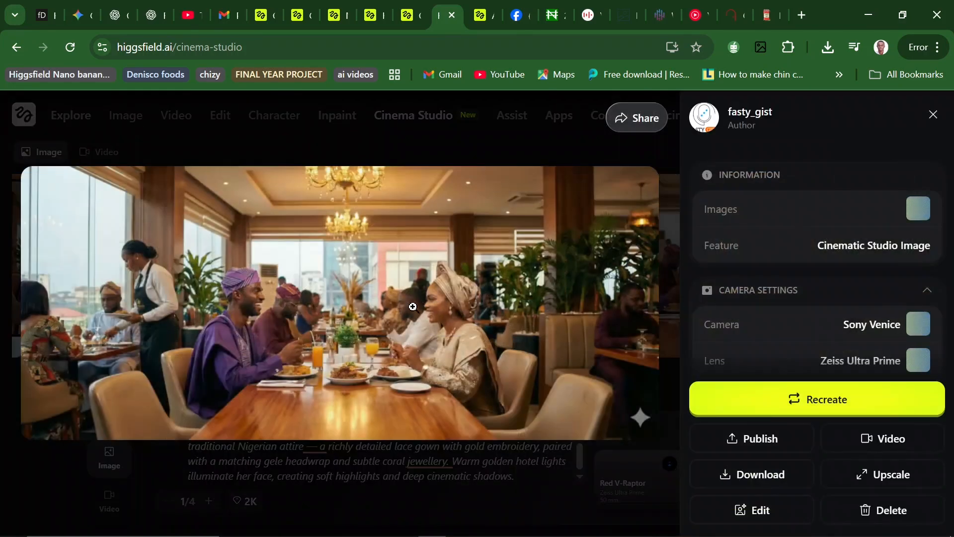
left_click(413, 307)
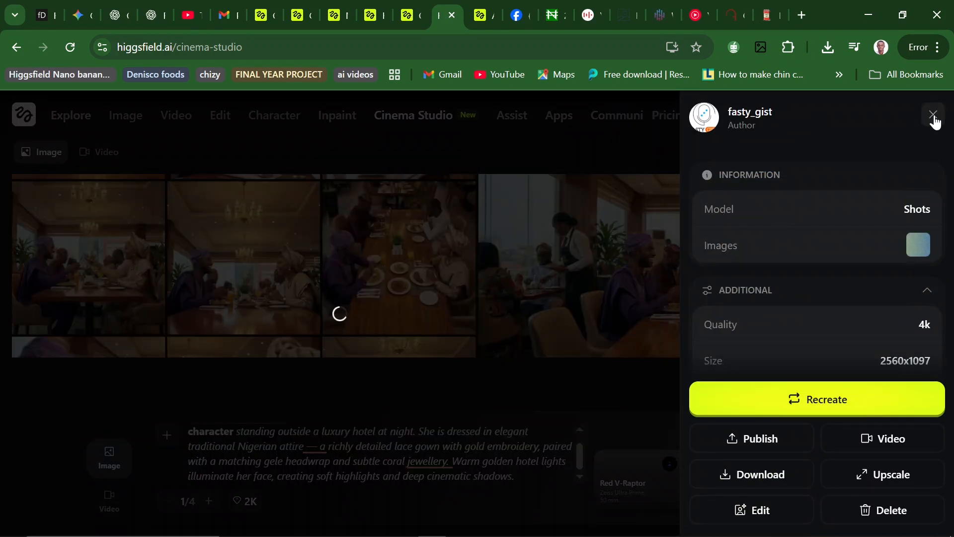
left_click(550, 389)
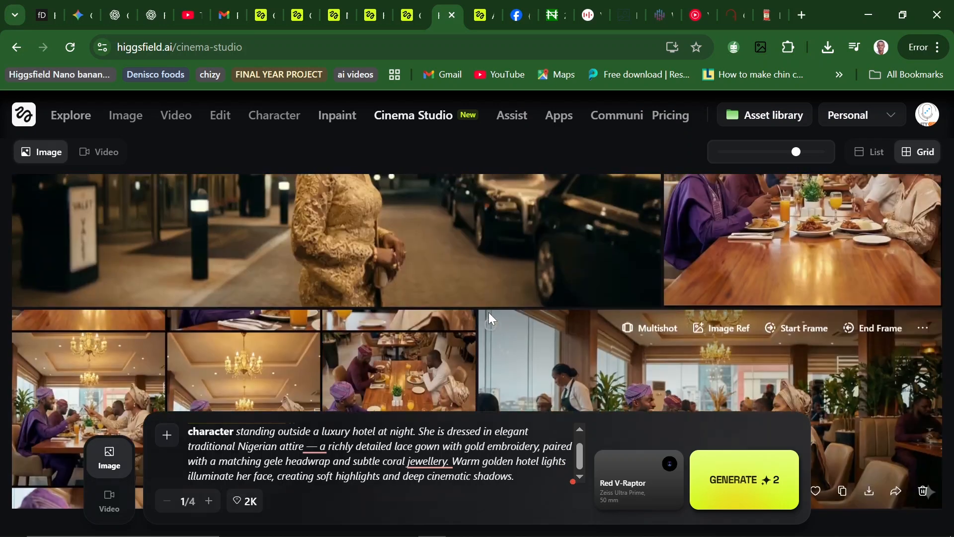
- View the nine-shot grid of the woman outside the hotel, and inspect the original hotel image with its prompt
scroll(674, 274, "up", 1)
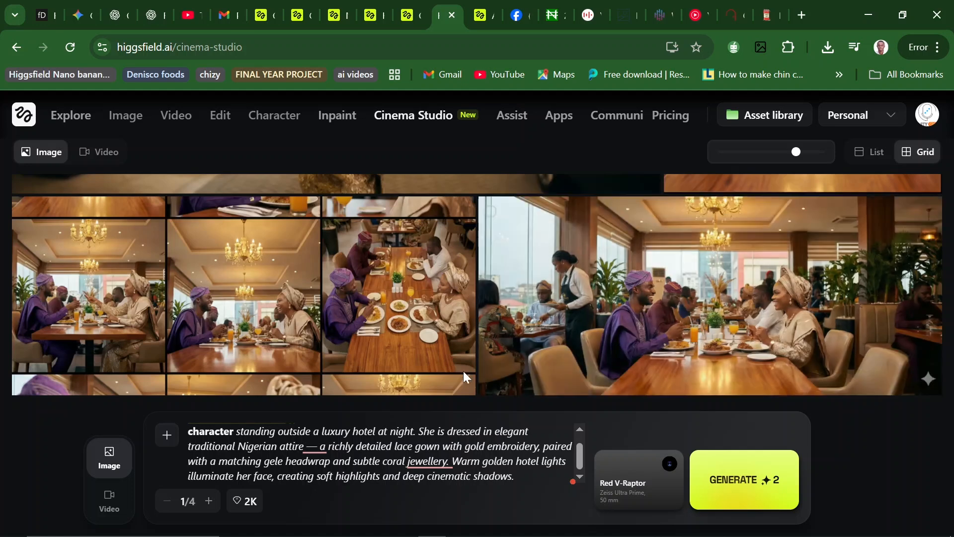
scroll(464, 369, "down", 1)
left_click(389, 315)
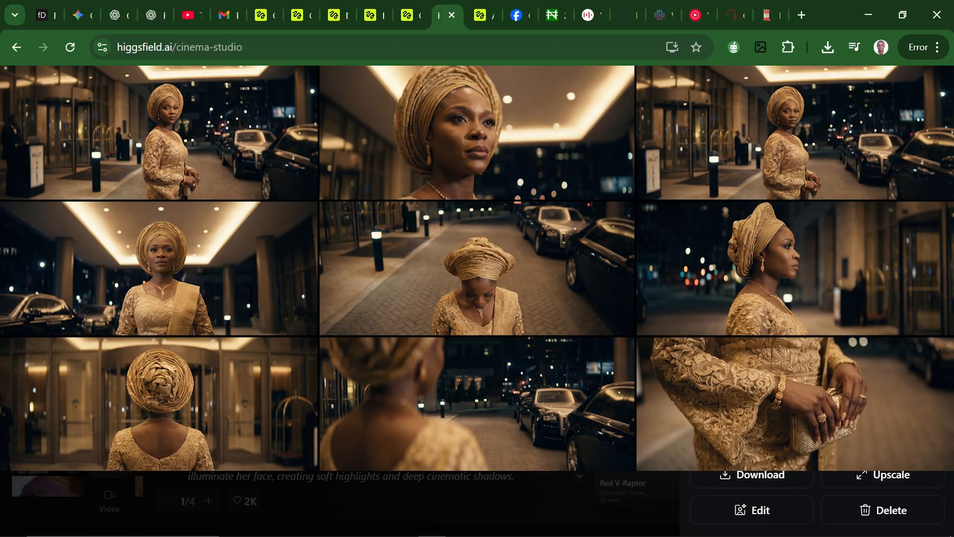
key("Escape")
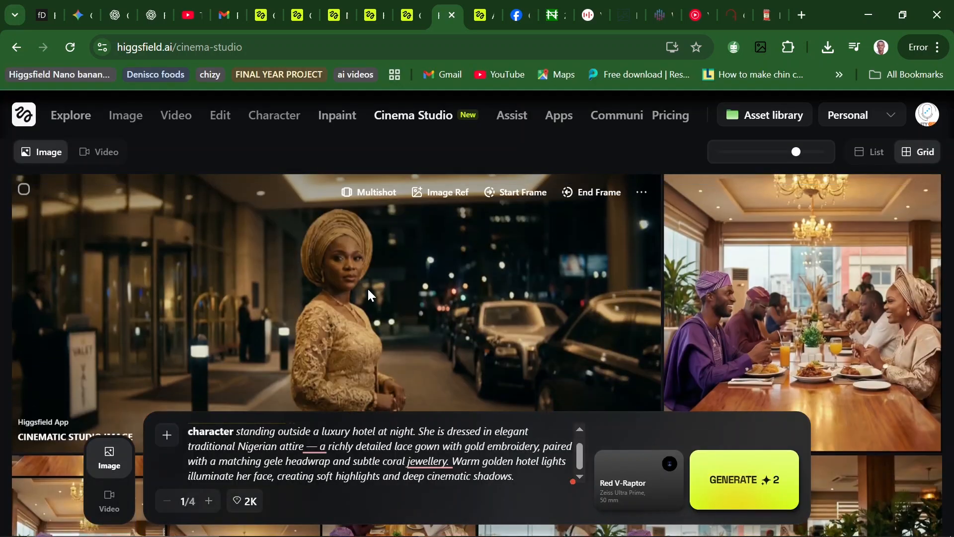
left_click(351, 282)
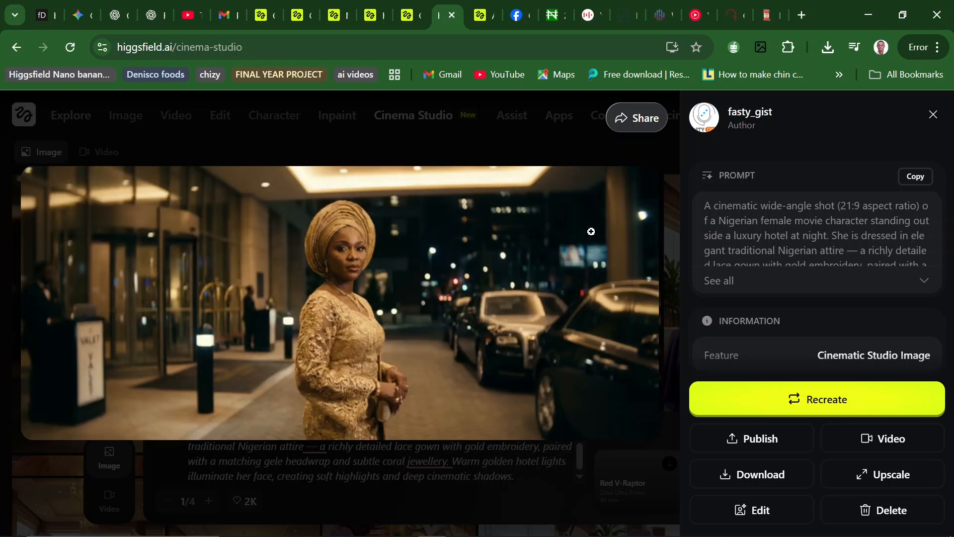
left_click(934, 115)
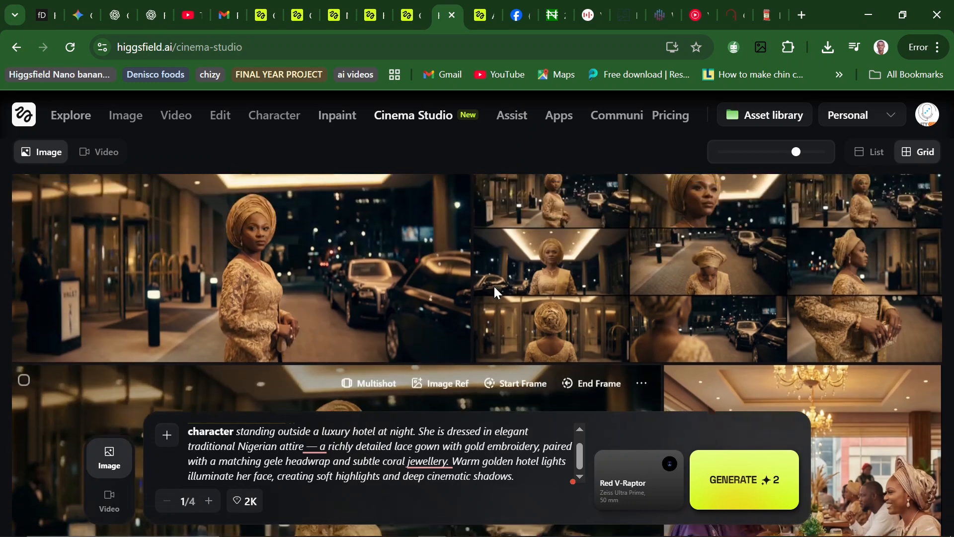
- Examine the hotel multishot grid and browse the individual shots of the woman and the man in purple attire in the gallery
mouse_move(745, 293)
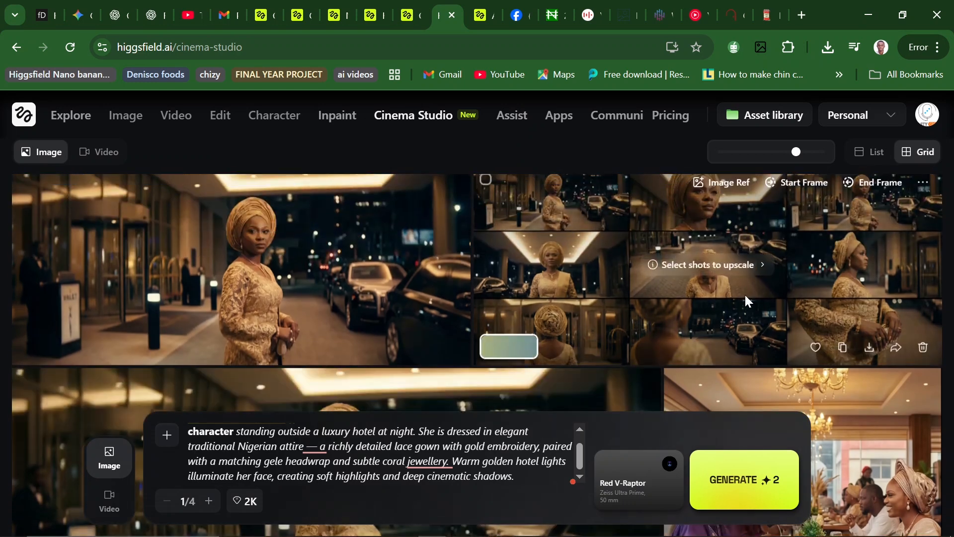
scroll(744, 295, "up", 1)
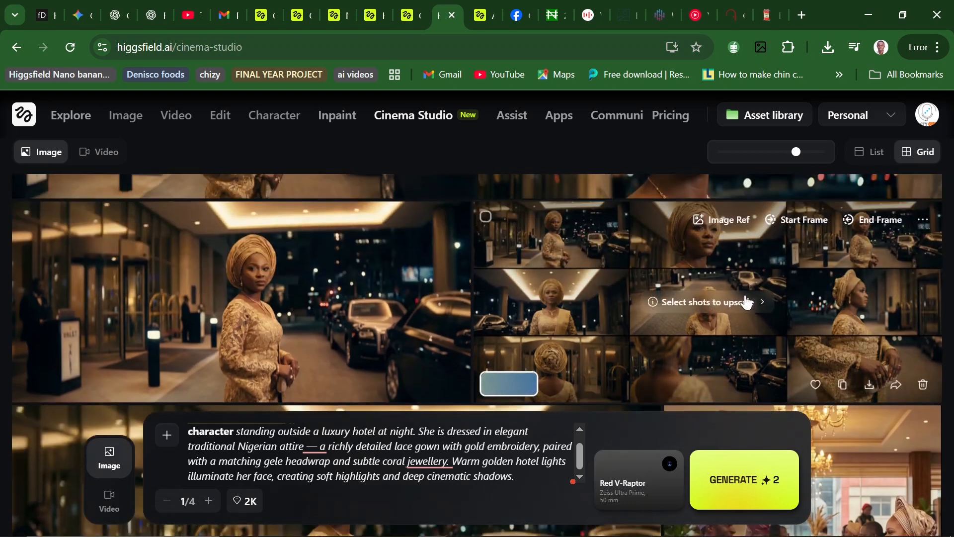
scroll(746, 302, "down", 2)
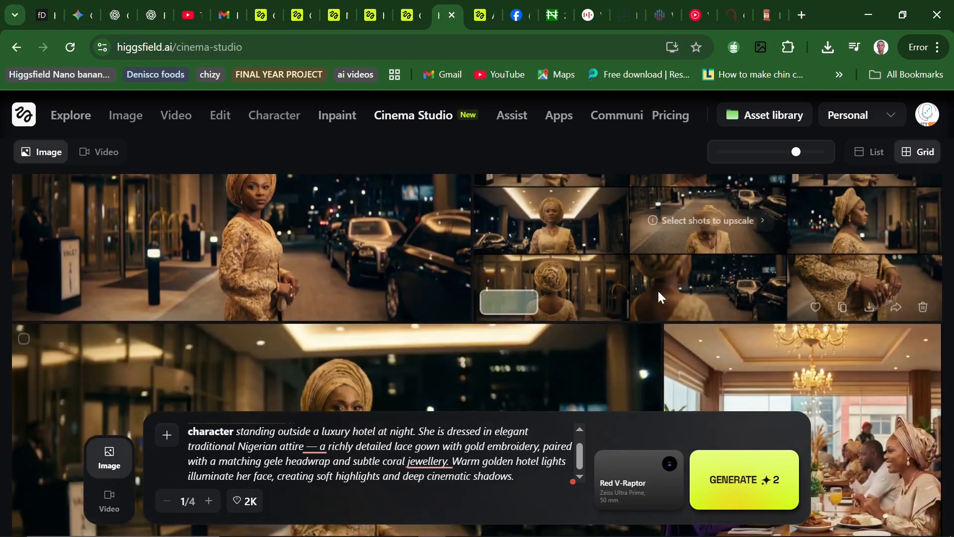
scroll(659, 297, "up", 3)
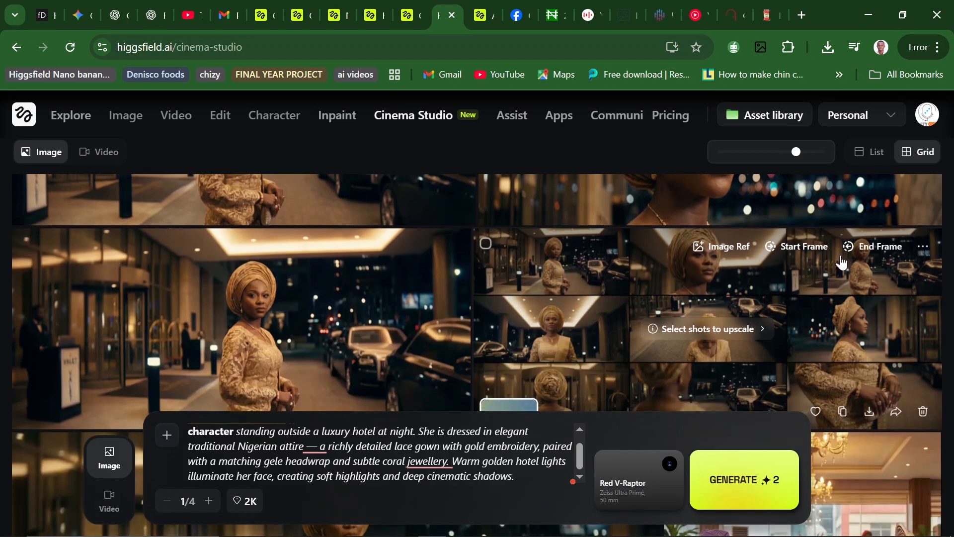
scroll(806, 343, "down", 1)
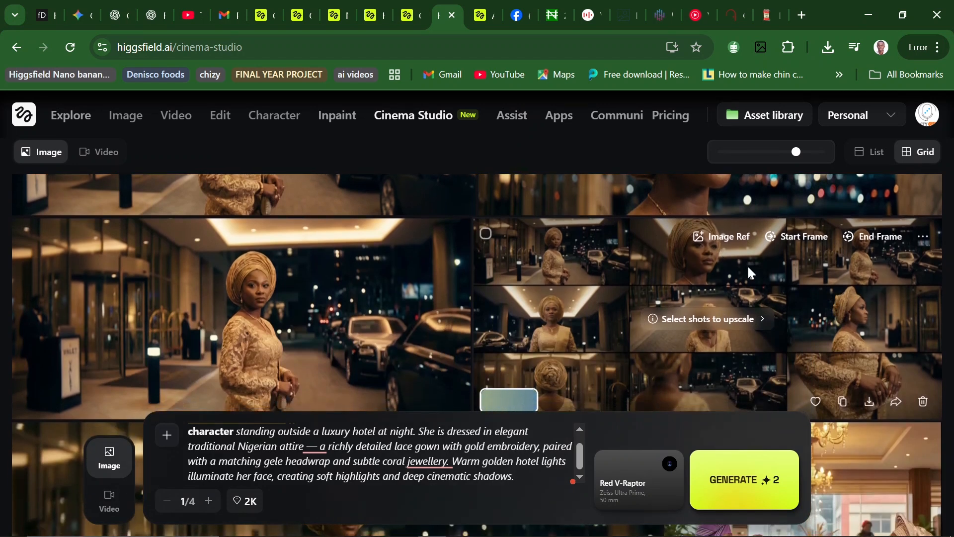
left_click(576, 269)
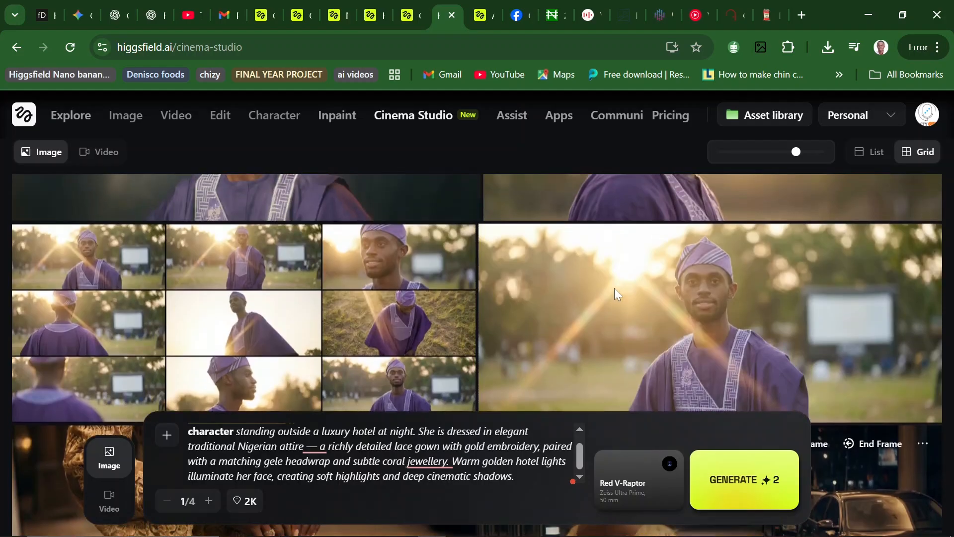
scroll(614, 287, "down", 1)
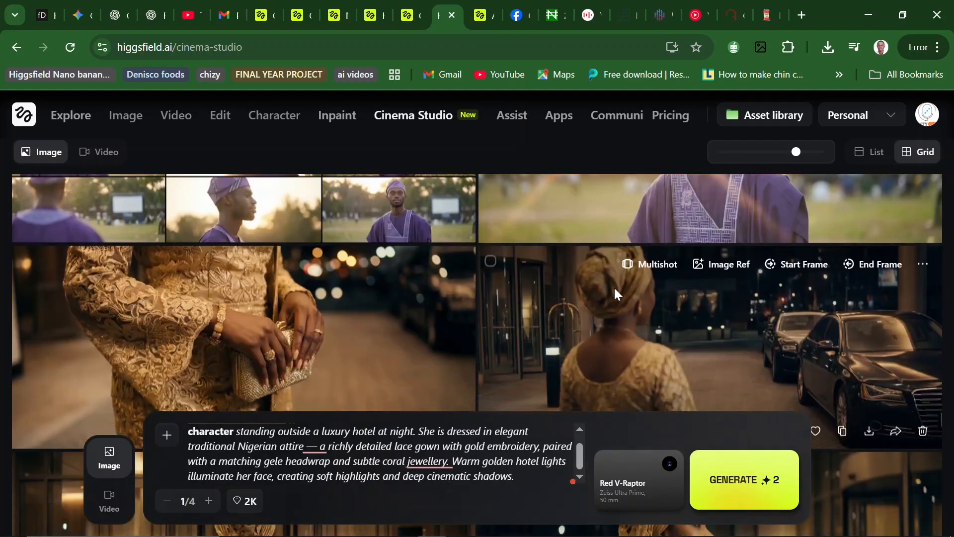
- Browse the gallery back to the newly generated woman outside the hotel, and view the image with its prompt and generation details
scroll(615, 294, "down", 1)
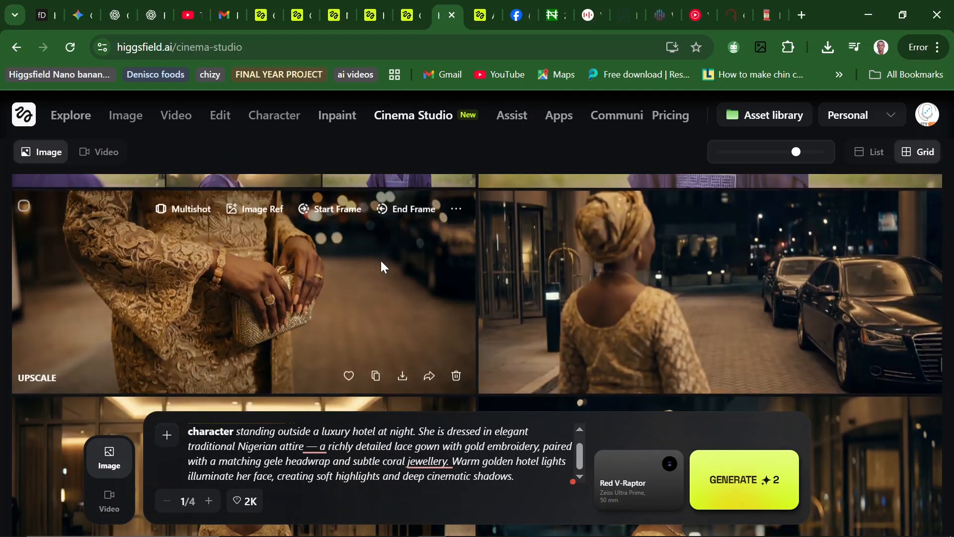
scroll(425, 300, "up", 3)
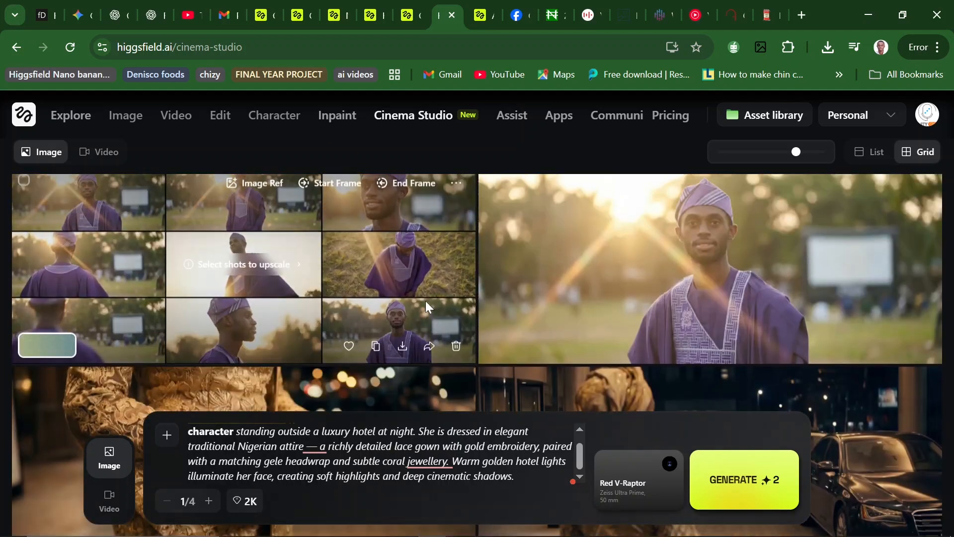
scroll(532, 255, "up", 2)
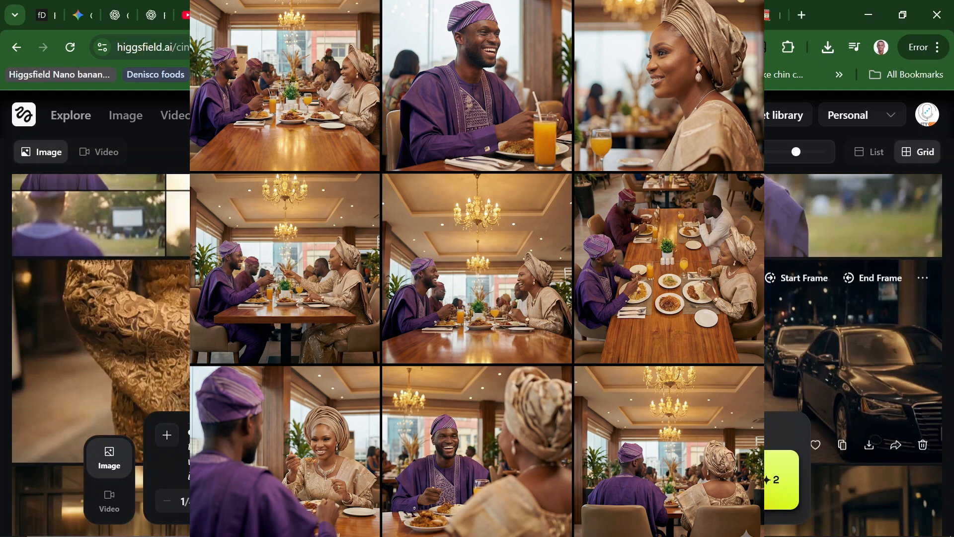
scroll(657, 318, "up", 8)
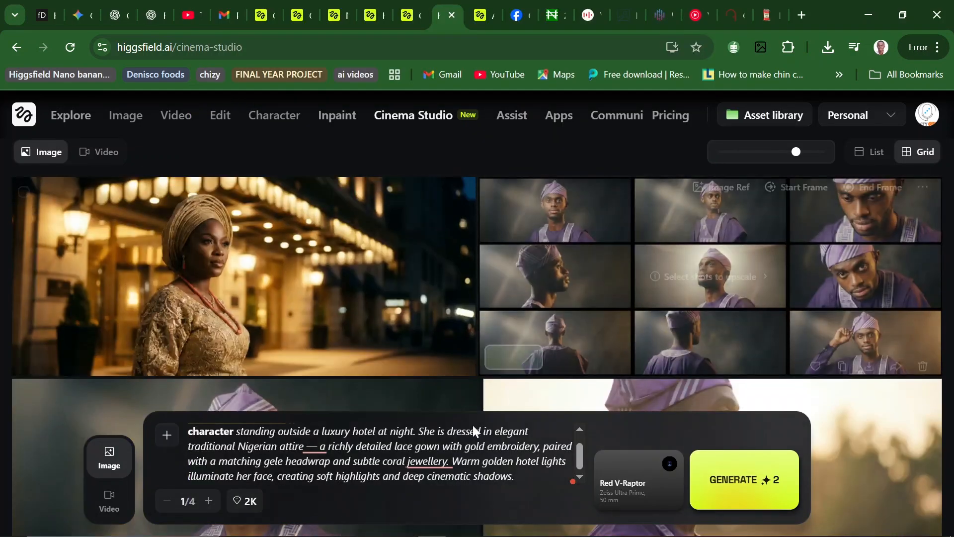
left_click(227, 446)
scroll(226, 446, "up", 1)
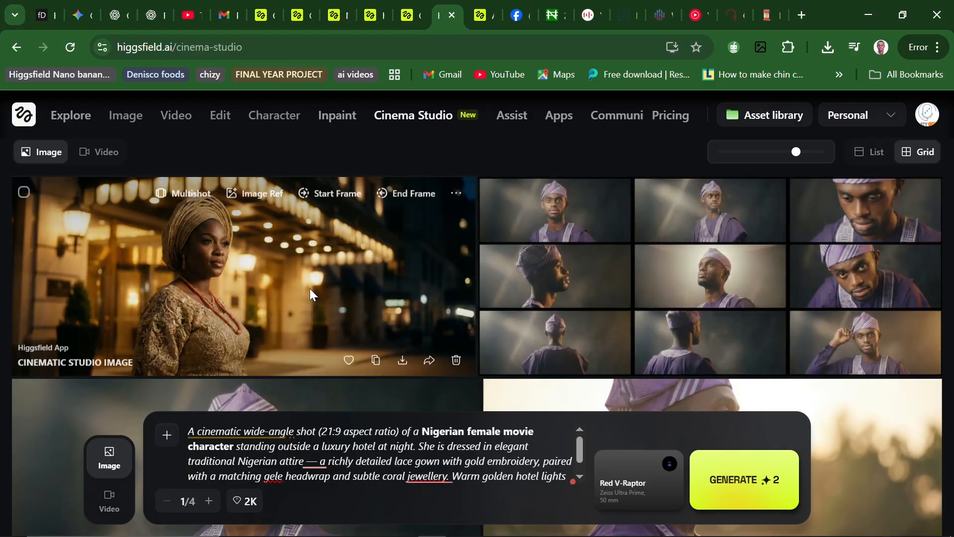
left_click(313, 292)
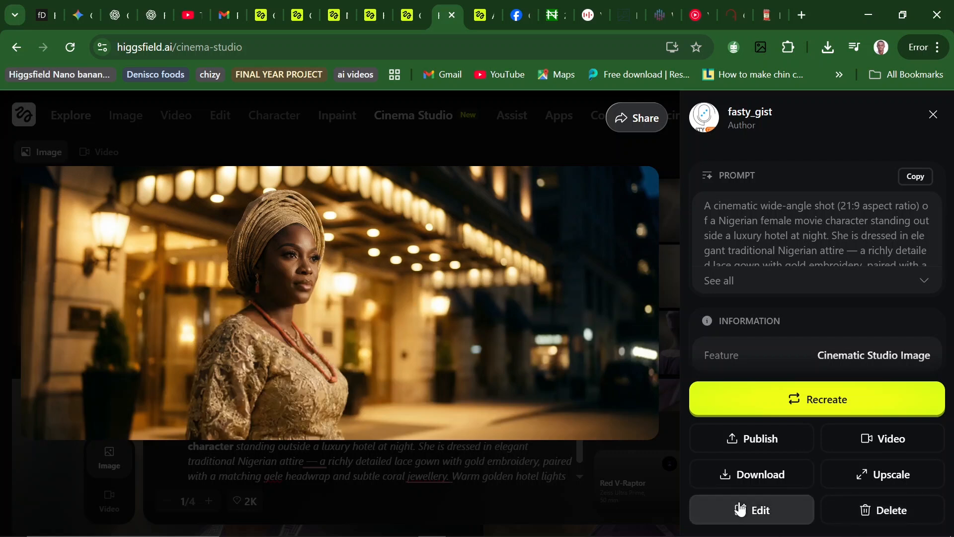
left_click(933, 114)
- Switch to video generation and remove the attached start and end frame images
scroll(512, 309, "down", 5)
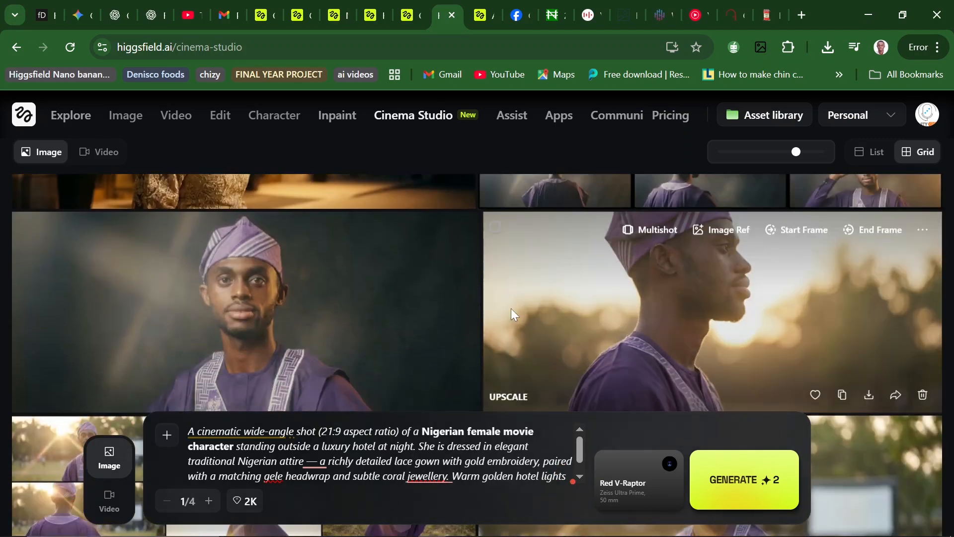
scroll(511, 311, "down", 4)
scroll(512, 310, "down", 2)
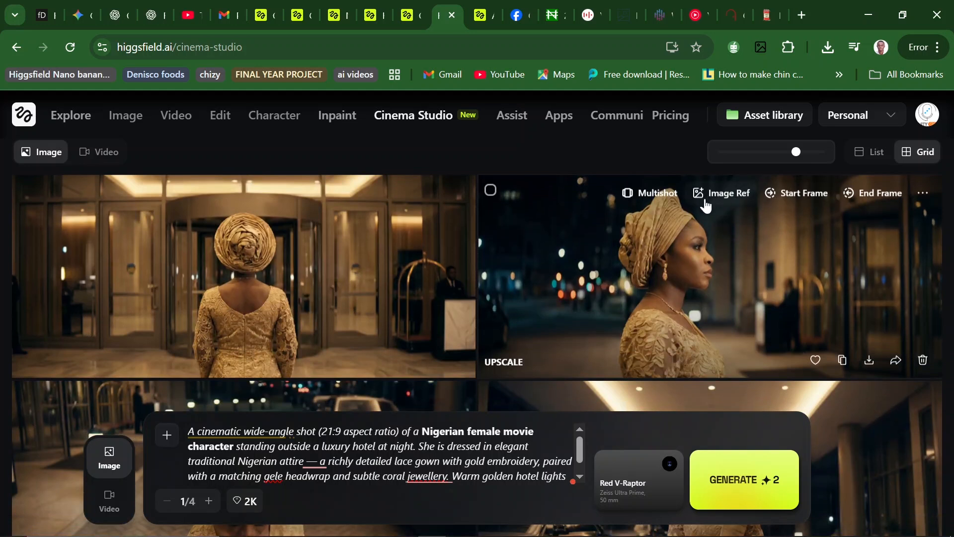
scroll(682, 283, "up", 1)
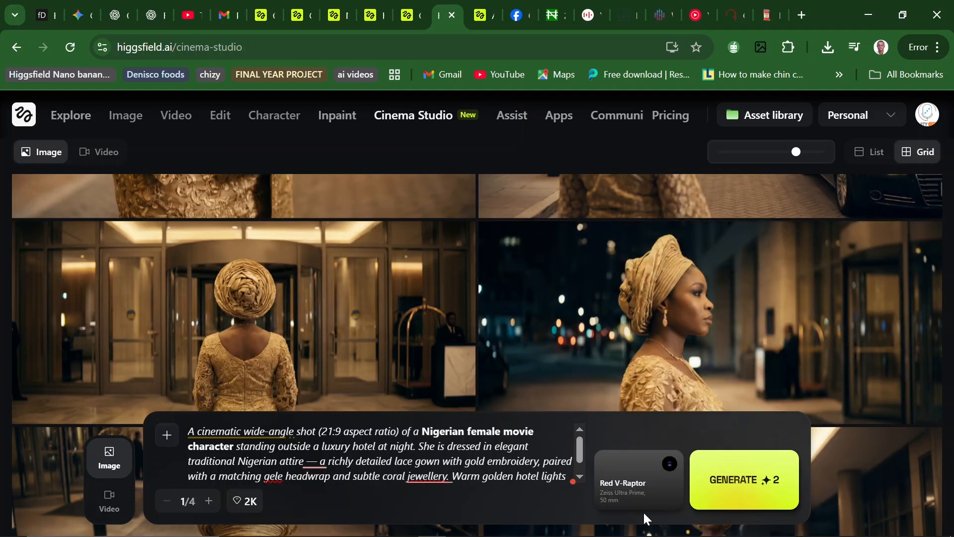
mouse_move(345, 350)
left_click(108, 504)
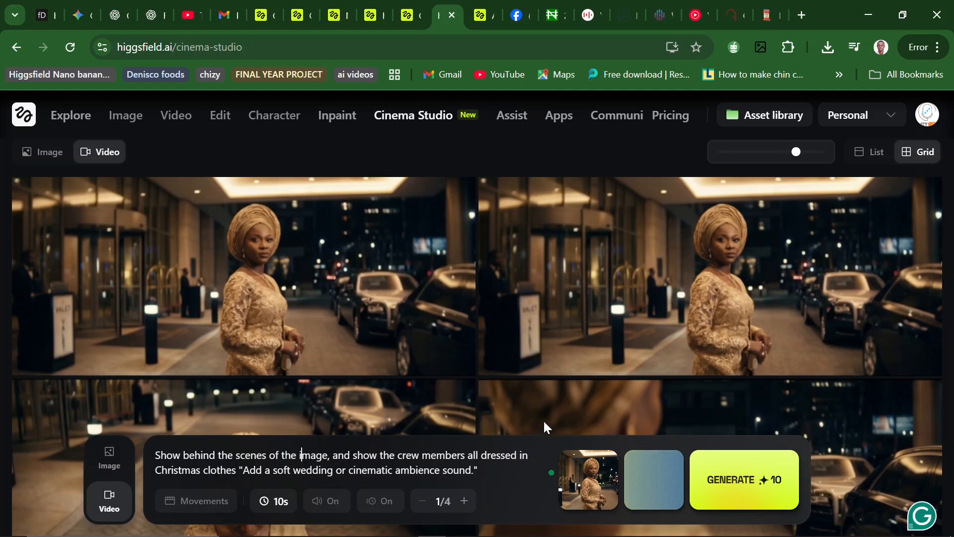
mouse_move(618, 452)
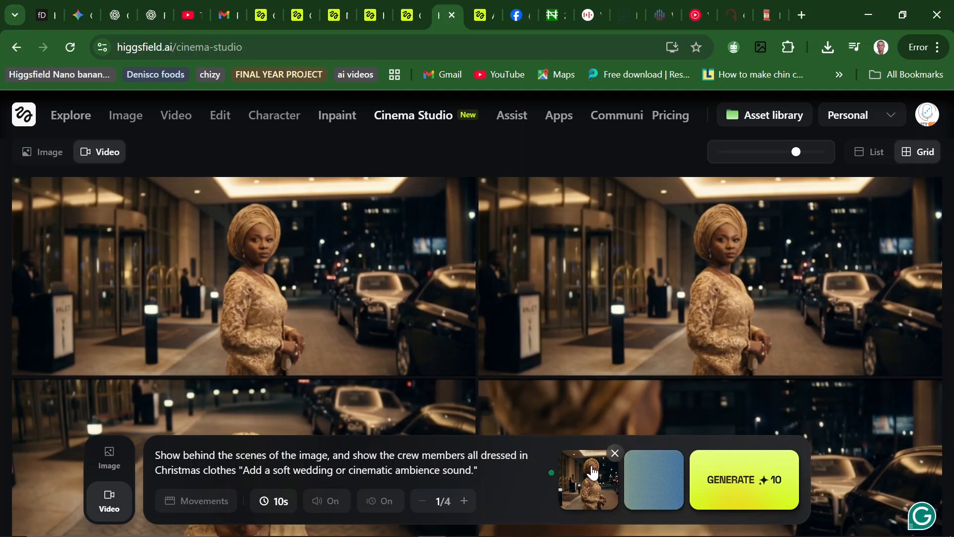
left_click(618, 452)
left_click(681, 454)
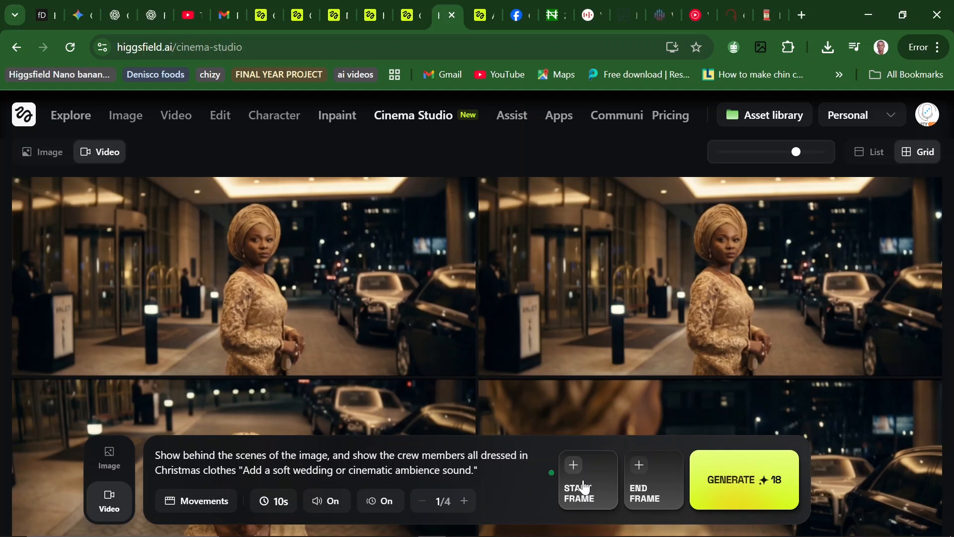
- Try camera movement presets for the video, including Handheld, Zoom Out, Camera follows, Orbit around, Dolly in and Drone shot
left_click(192, 502)
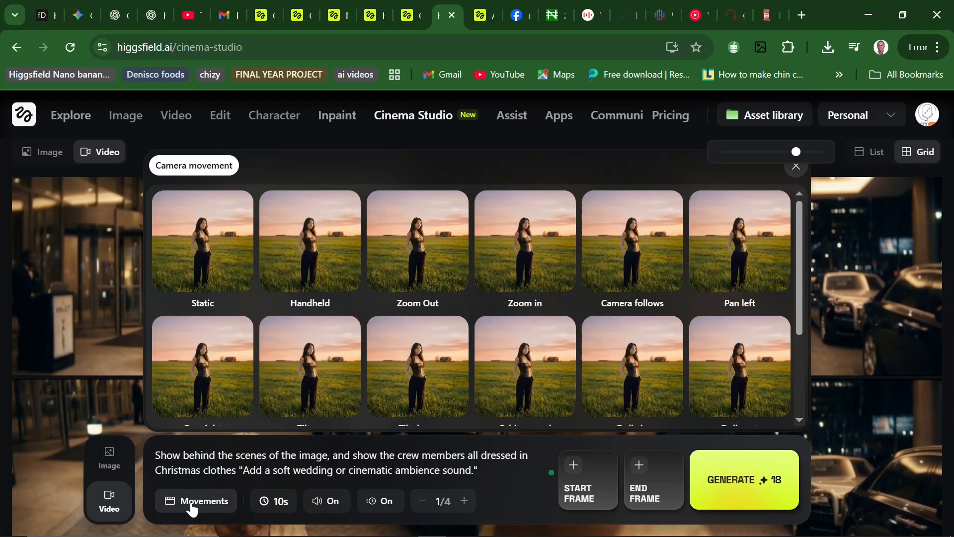
left_click(204, 264)
left_click(321, 280)
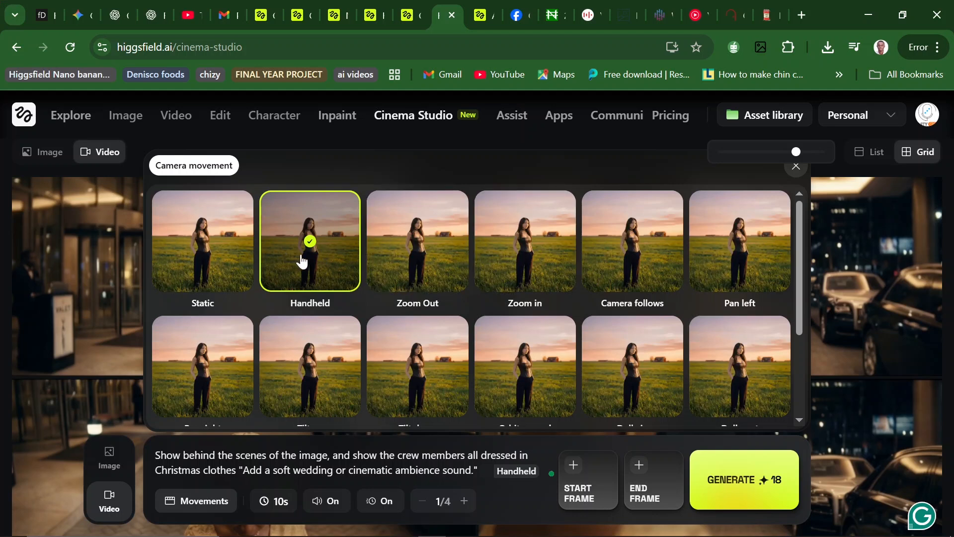
left_click(425, 249)
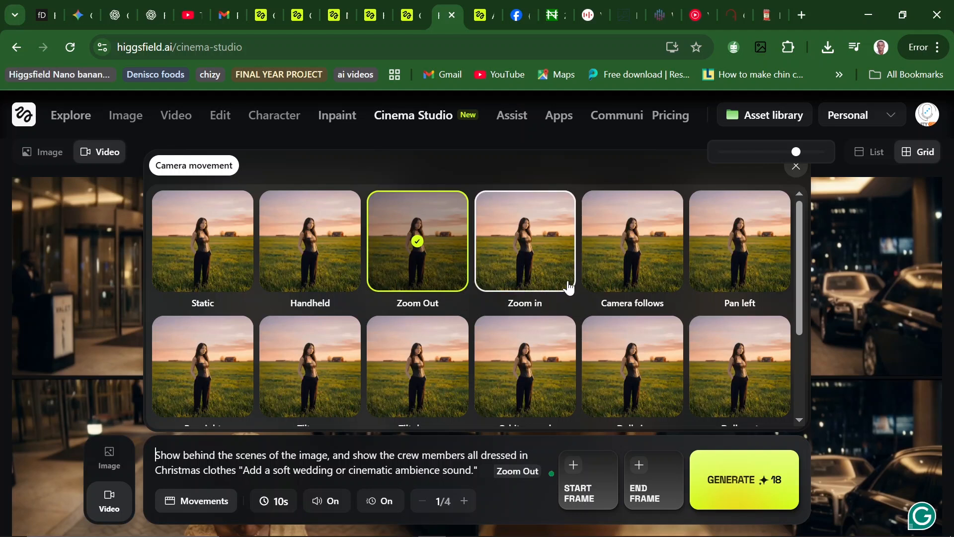
left_click(638, 278)
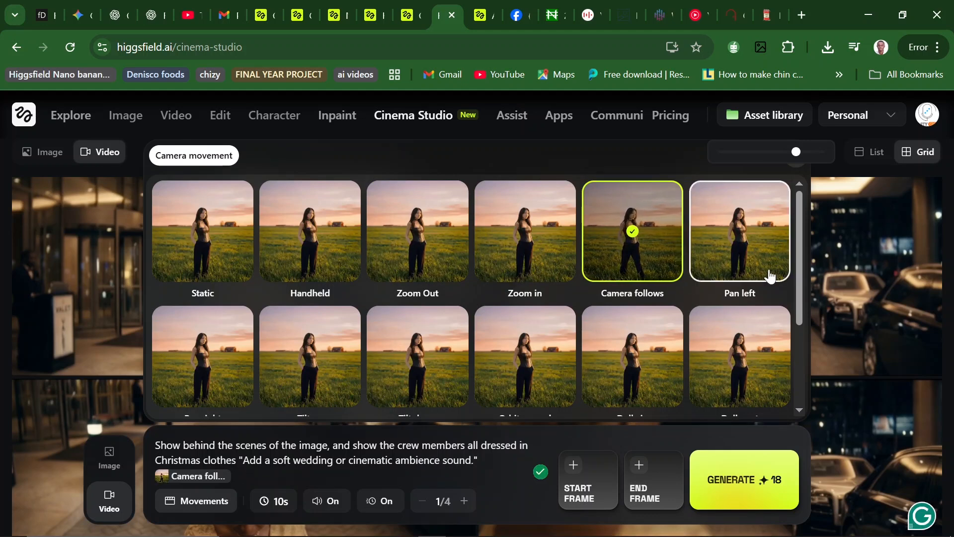
left_click(752, 271)
scroll(753, 270, "down", 1)
left_click(566, 315)
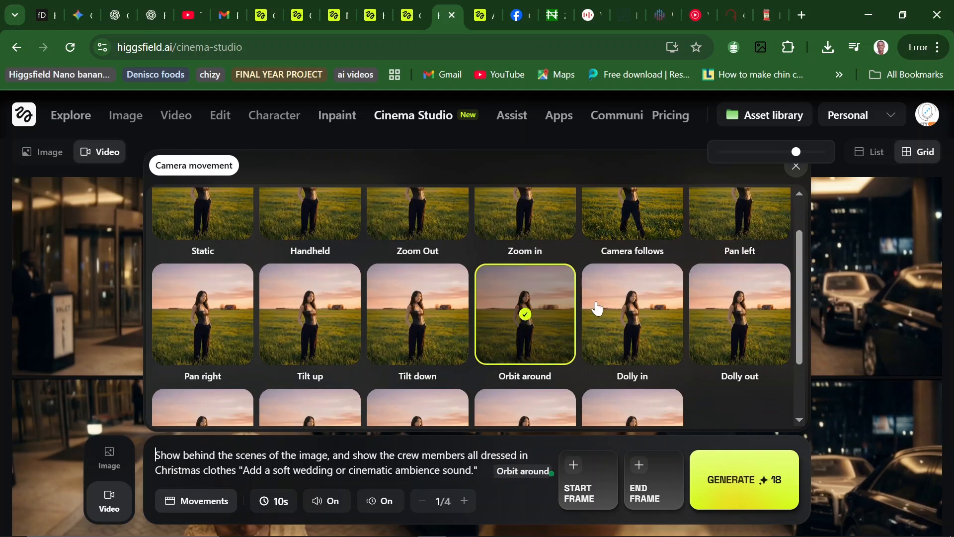
left_click(653, 319)
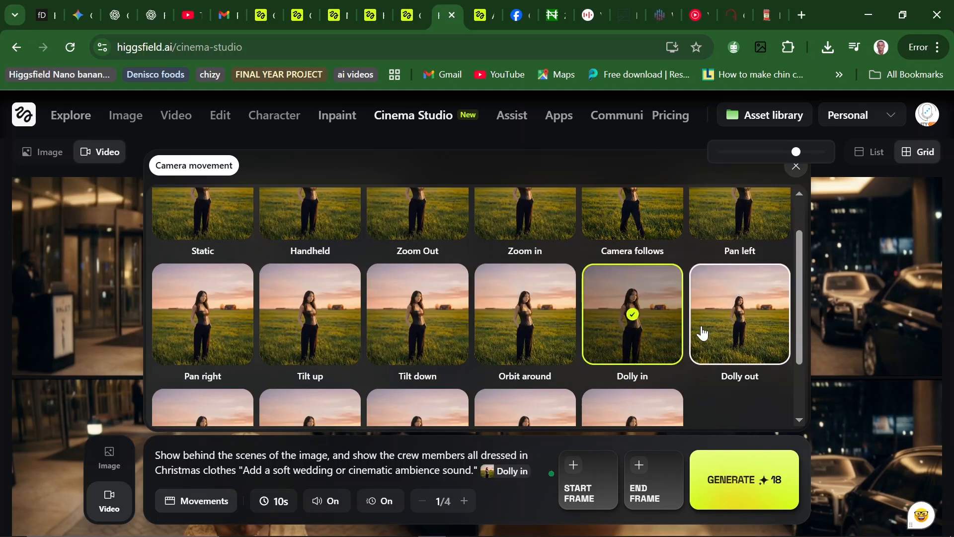
scroll(703, 332, "down", 2)
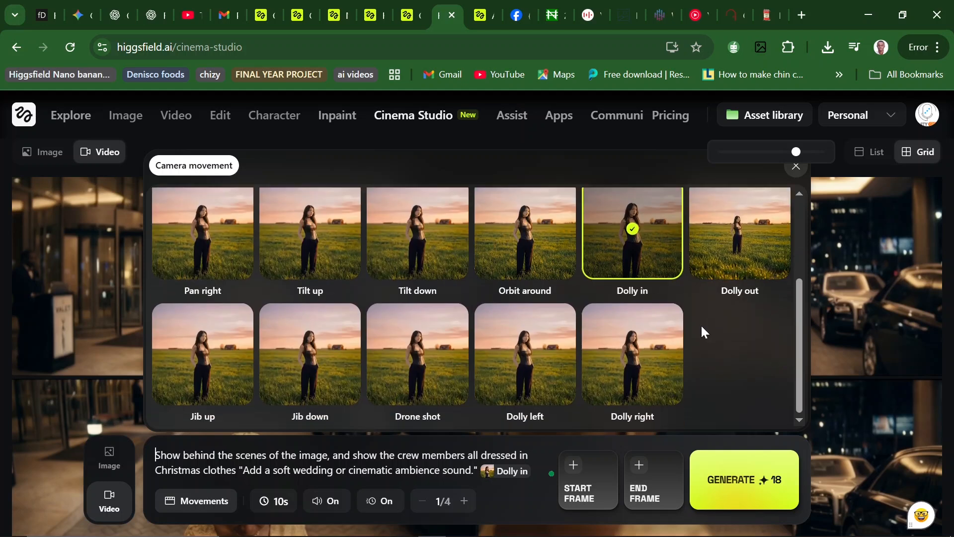
left_click(403, 380)
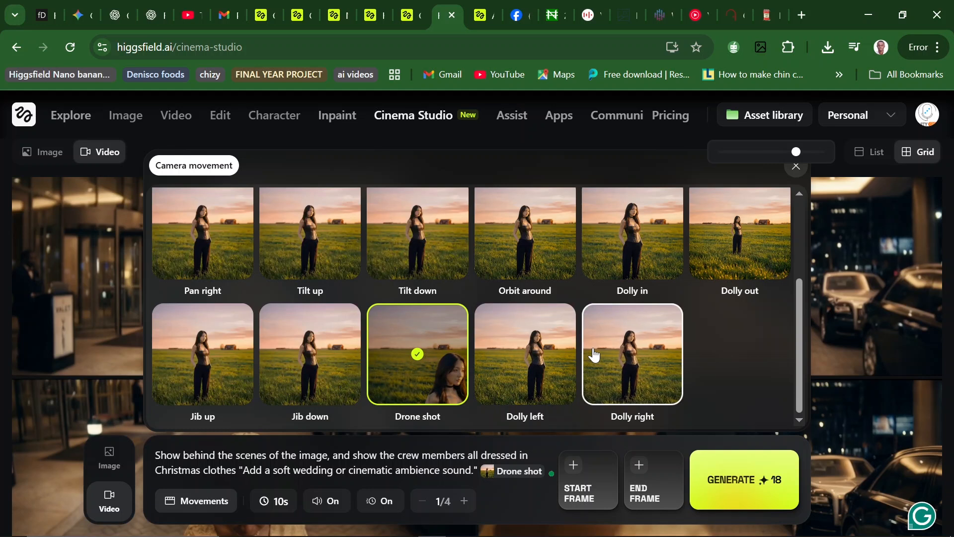
- Set the camera movement to Orbit around and use the recent image of the gold-gowned woman standing by the hotel entrance as start frame
left_click(527, 232)
left_click(460, 470)
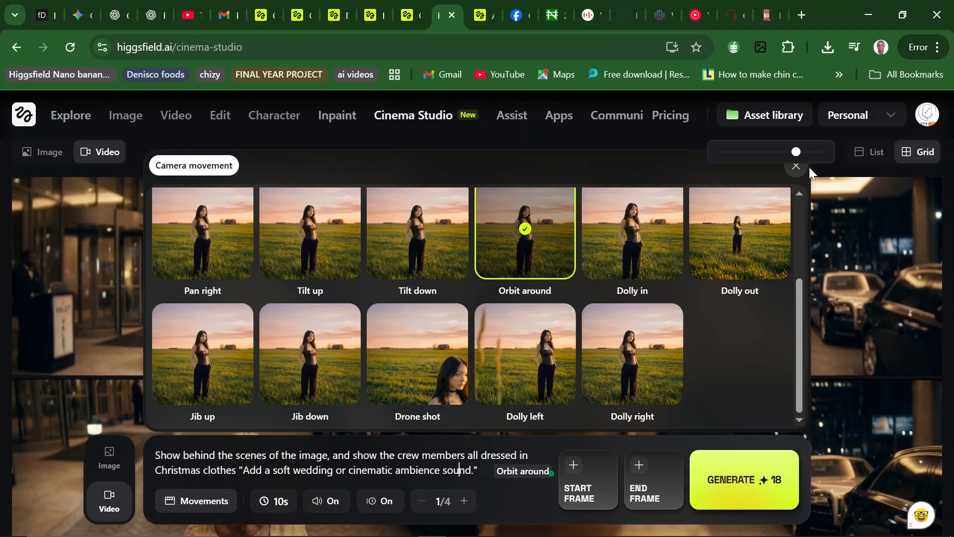
left_click_drag(800, 169, 203, 507)
left_click(203, 507)
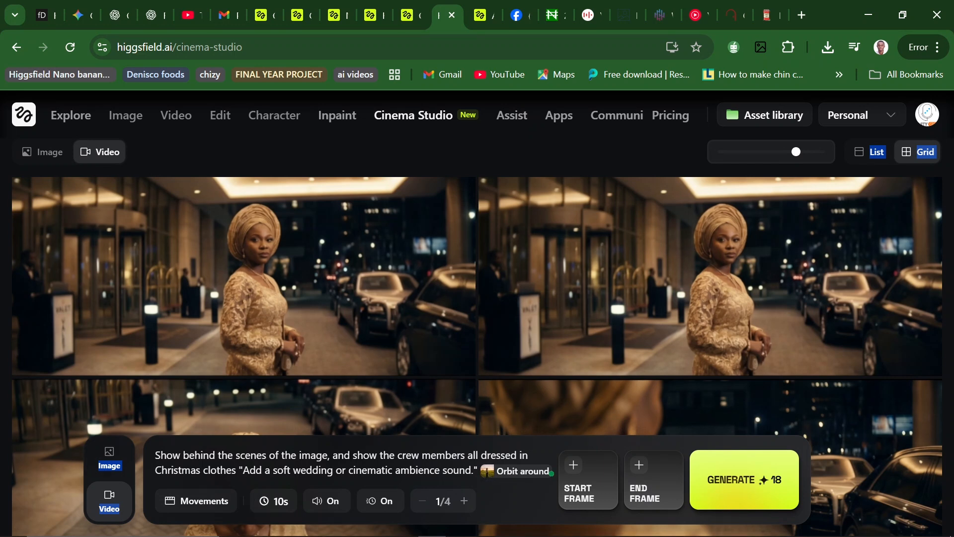
left_click(590, 492)
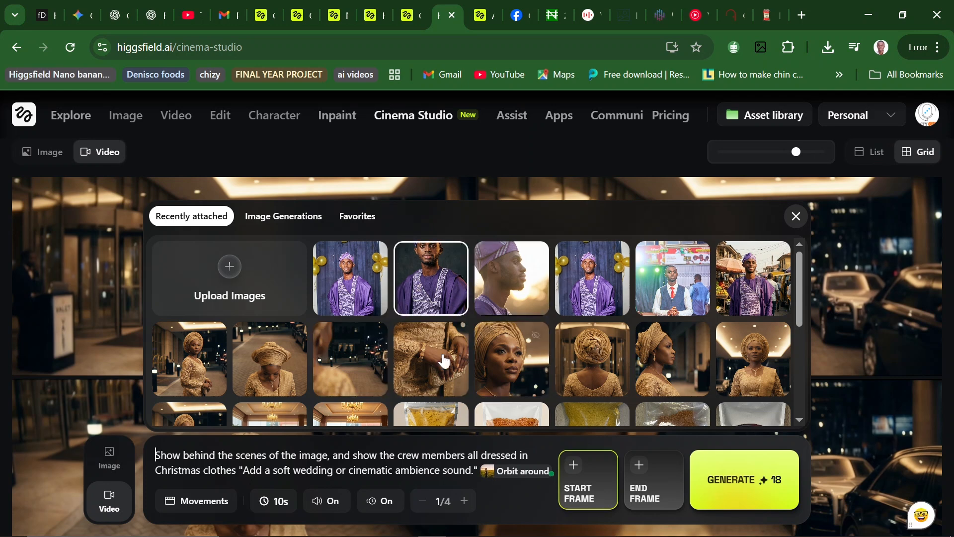
left_click(201, 356)
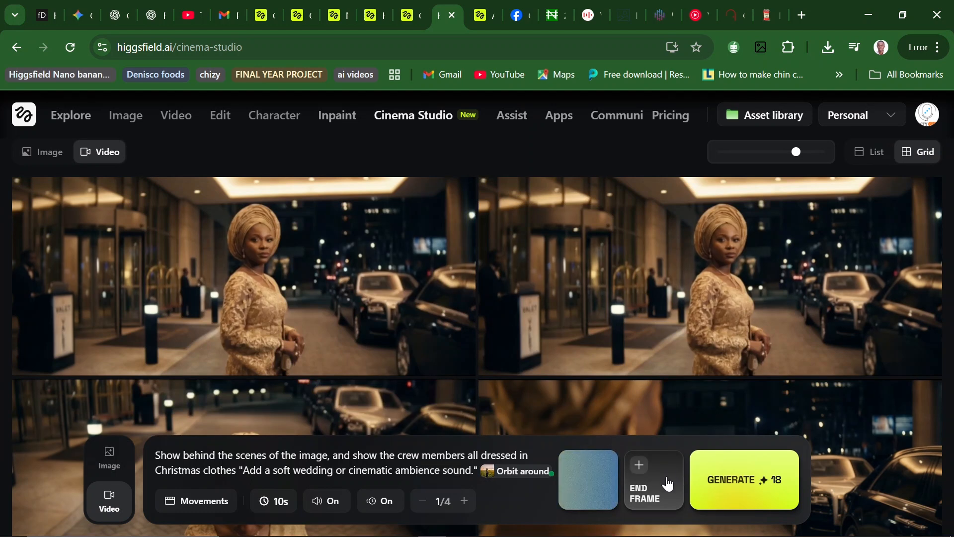
- Check the video duration options, and toggle the sound and the neighbouring setting off and back on
left_click(285, 503)
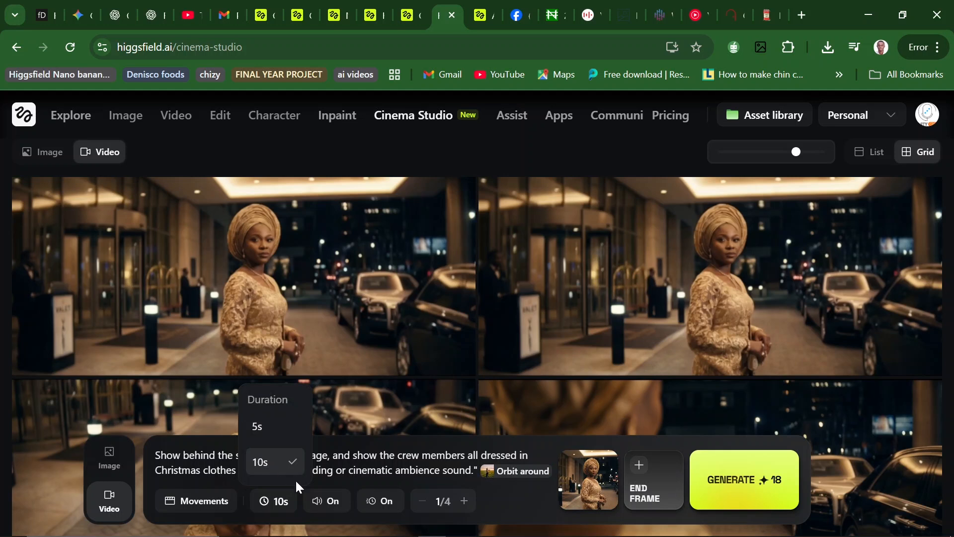
left_click(318, 505)
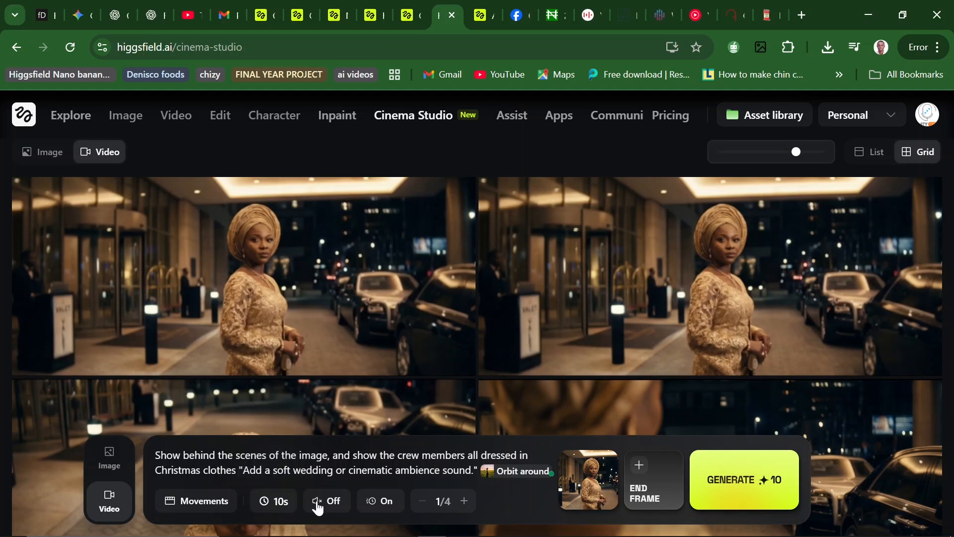
left_click(319, 506)
left_click(375, 503)
left_click(383, 515)
left_click(383, 514)
left_click(383, 514)
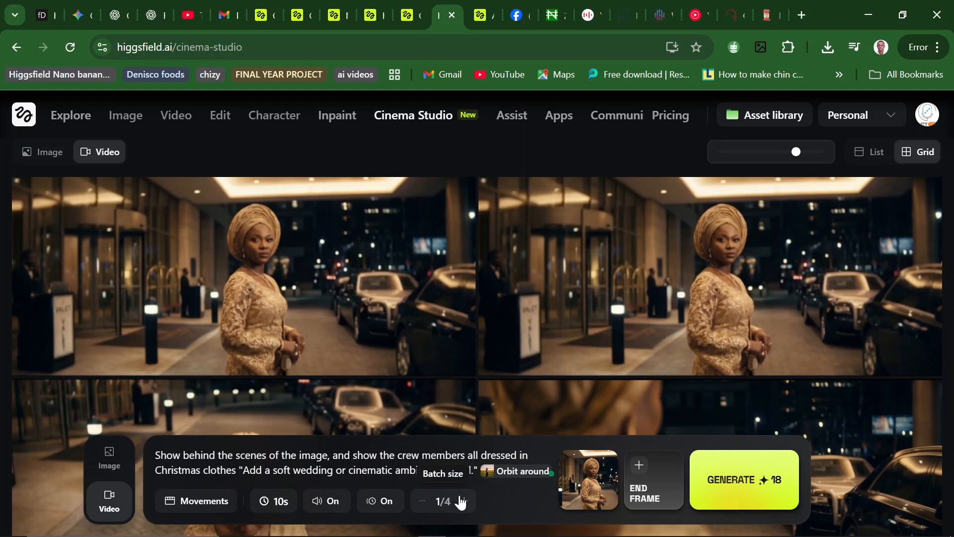
- Raise the batch size to 4 and bring it back down to 1
left_click(466, 501)
left_click(465, 501)
left_click(466, 501)
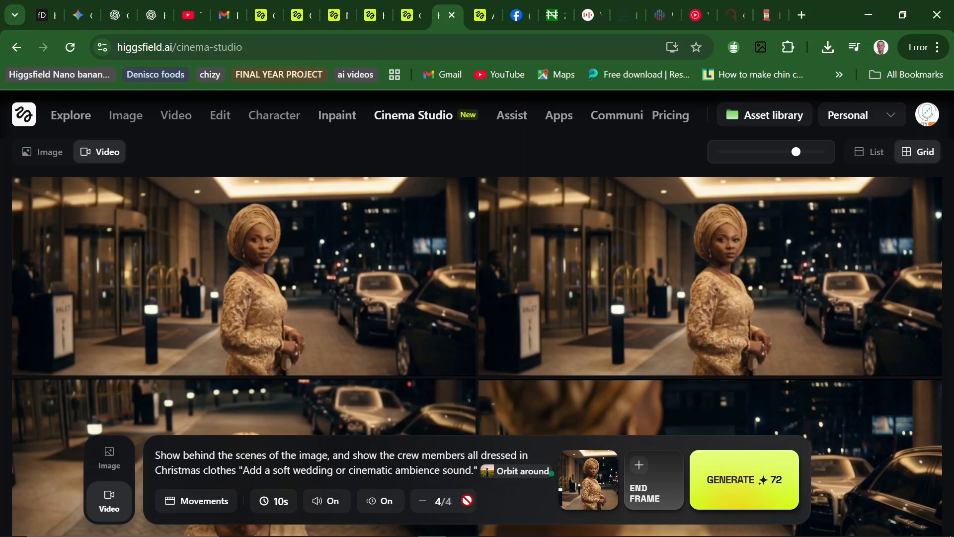
left_click(423, 501)
left_click(424, 502)
left_click(424, 502)
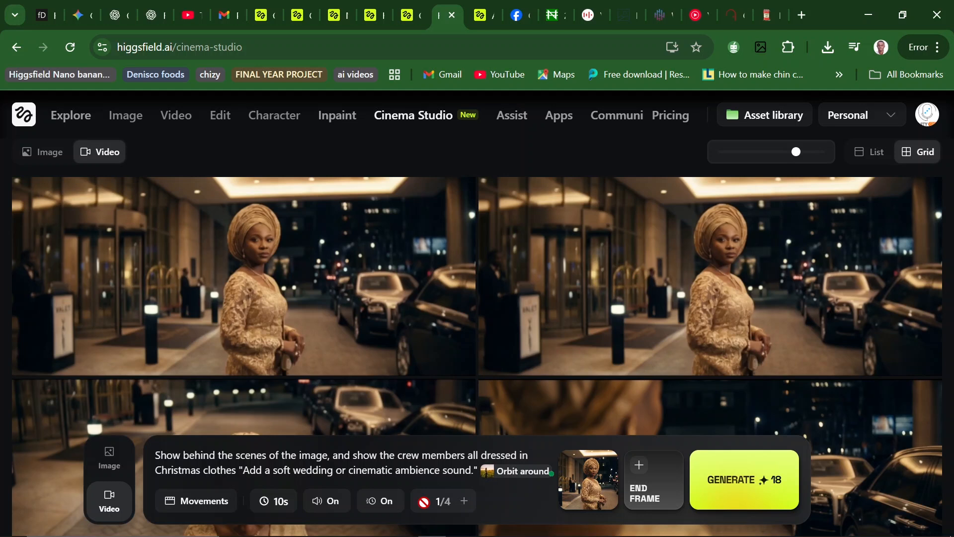
- Generate the 10-second video and browse the earlier clips of the woman outside the hotel
left_click(738, 481)
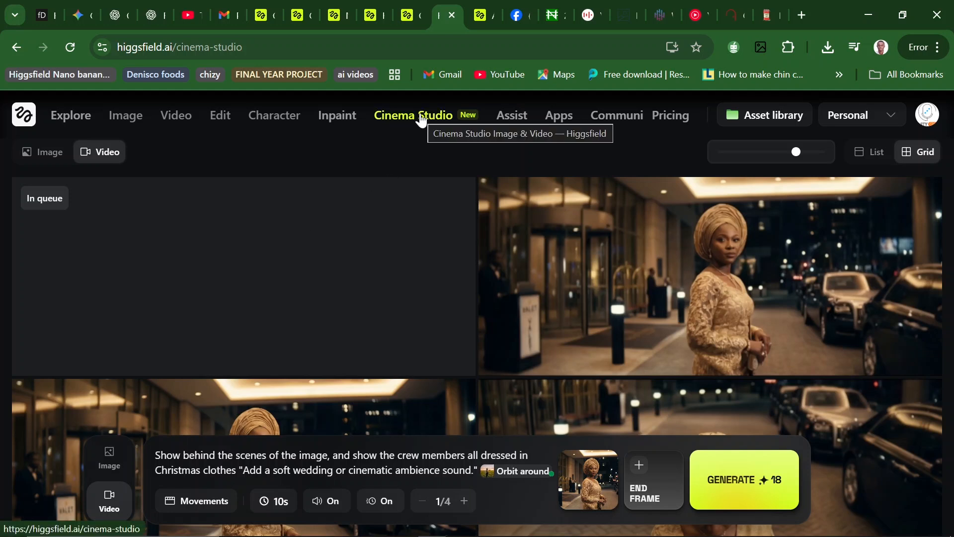
mouse_move(499, 284)
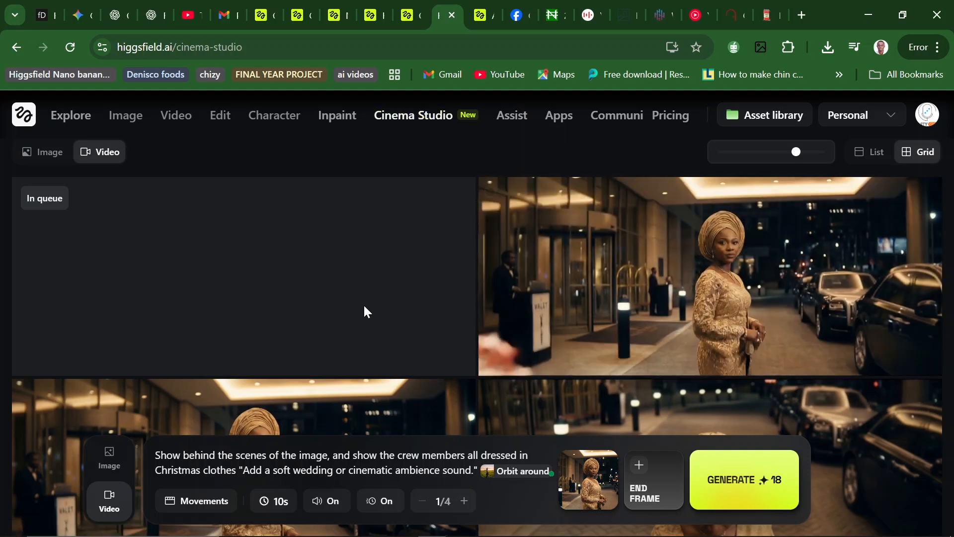
scroll(335, 319, "down", 4)
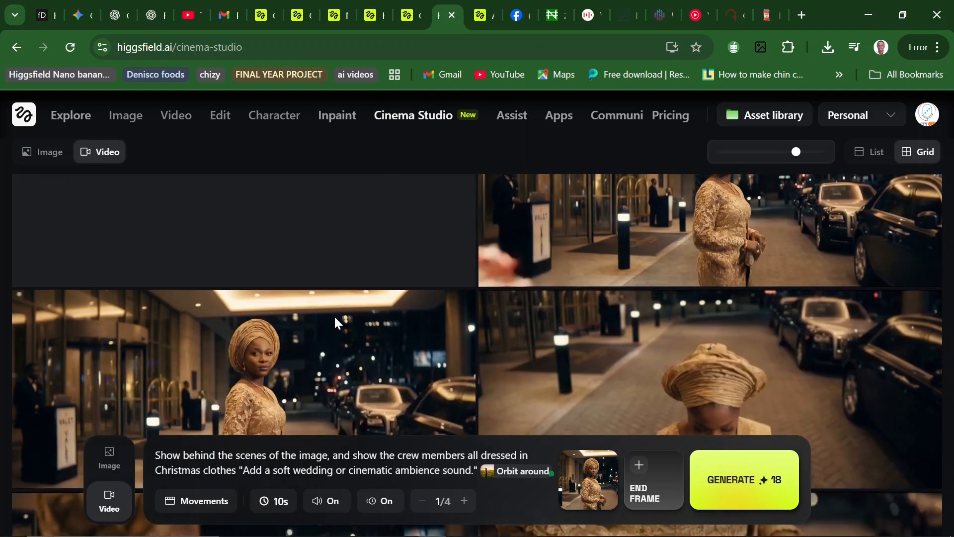
scroll(336, 322, "up", 2)
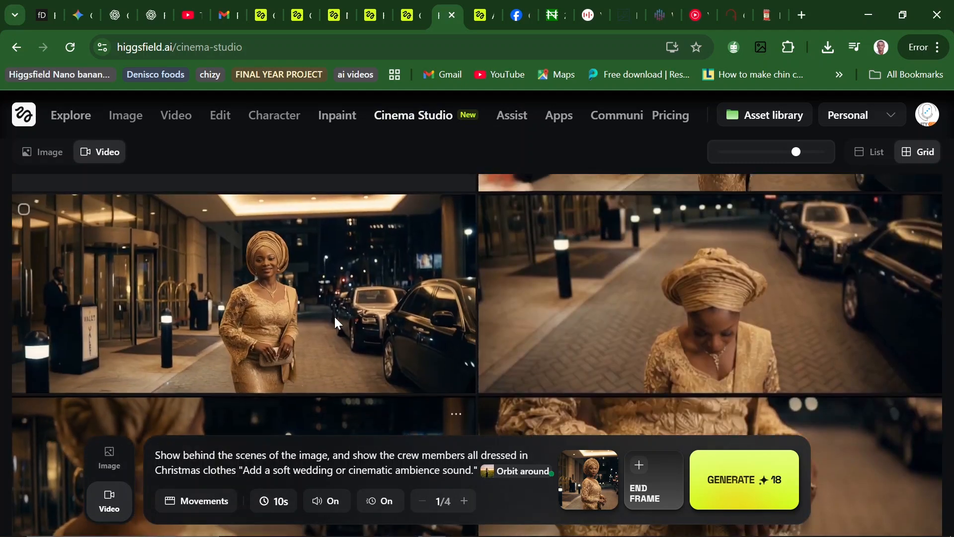
scroll(335, 318, "down", 5)
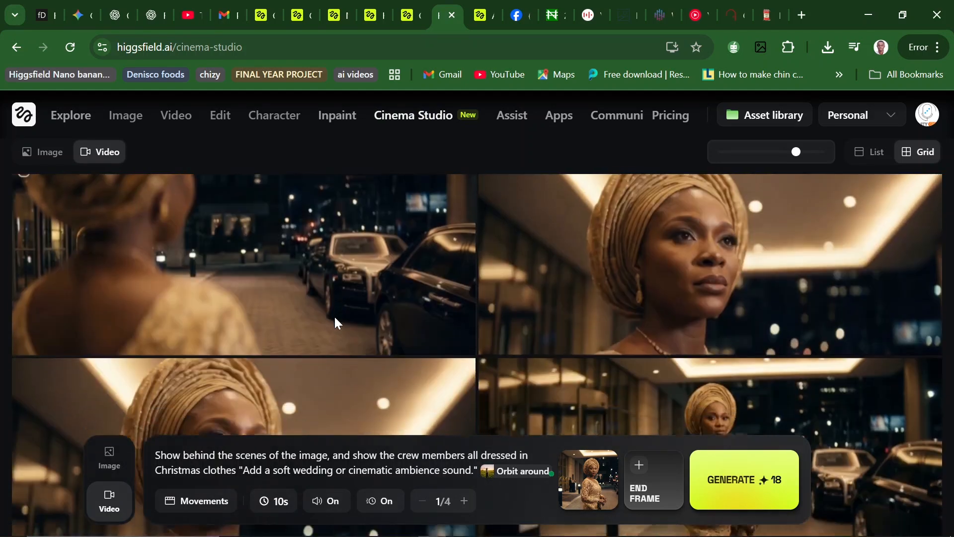
scroll(335, 317, "down", 5)
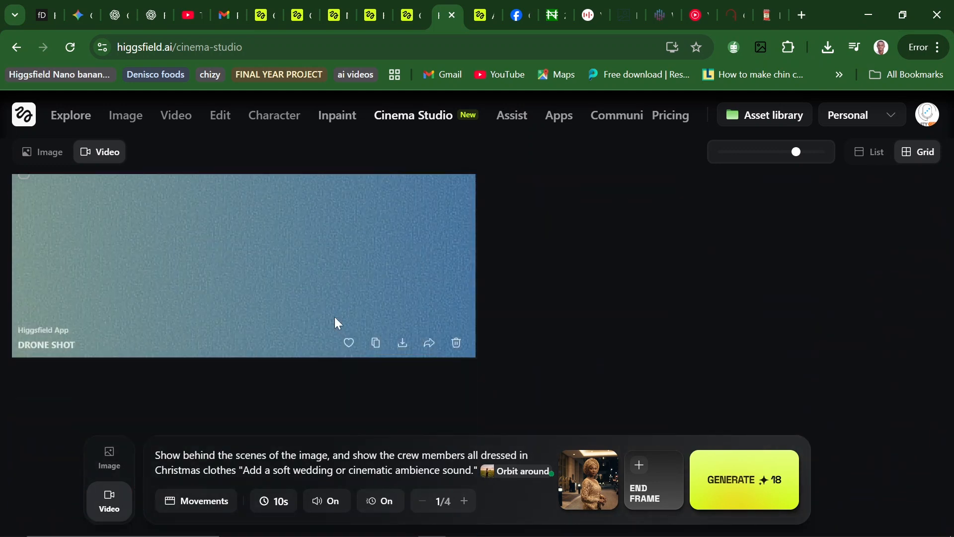
- Play the Dolly out clip of the man in purple at the market in full screen, then close it
scroll(335, 317, "up", 5)
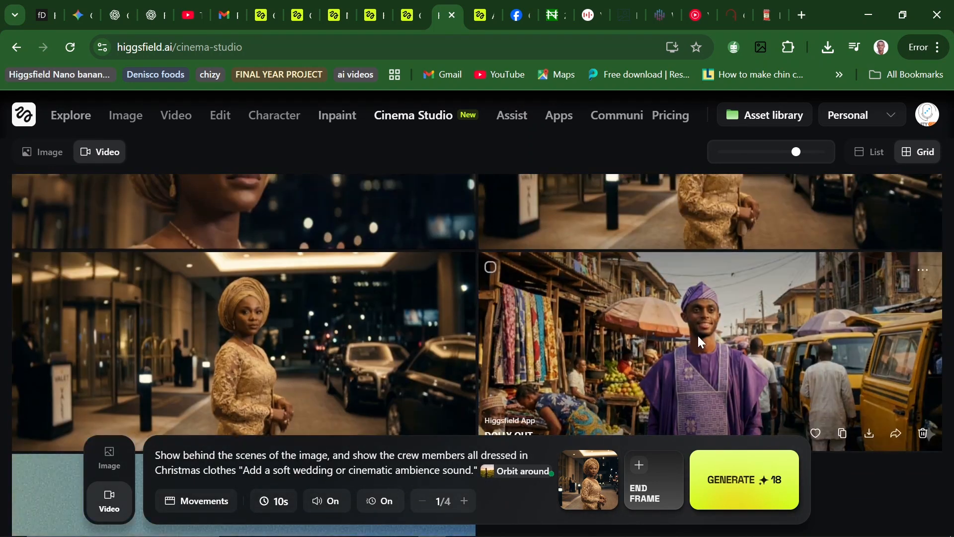
left_click(698, 335)
left_click(438, 328)
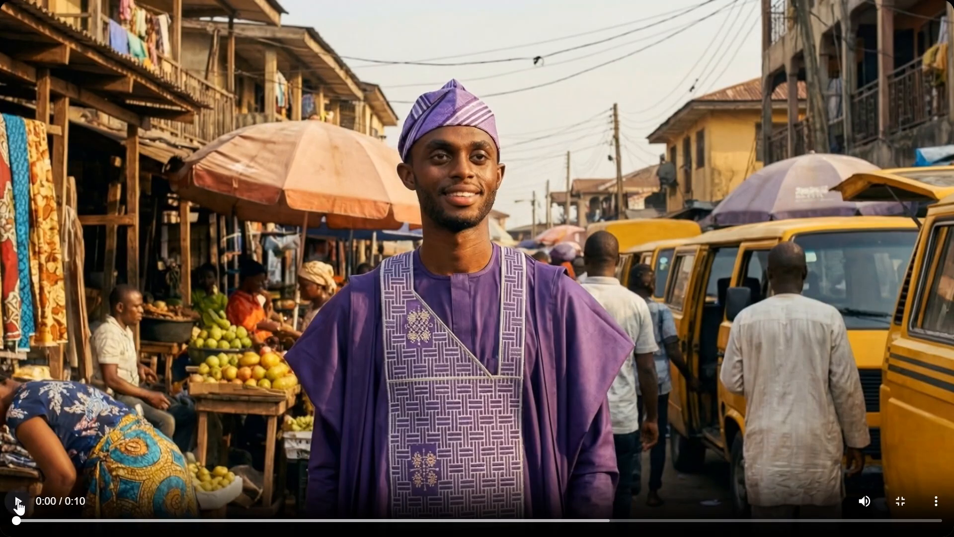
left_click(20, 511)
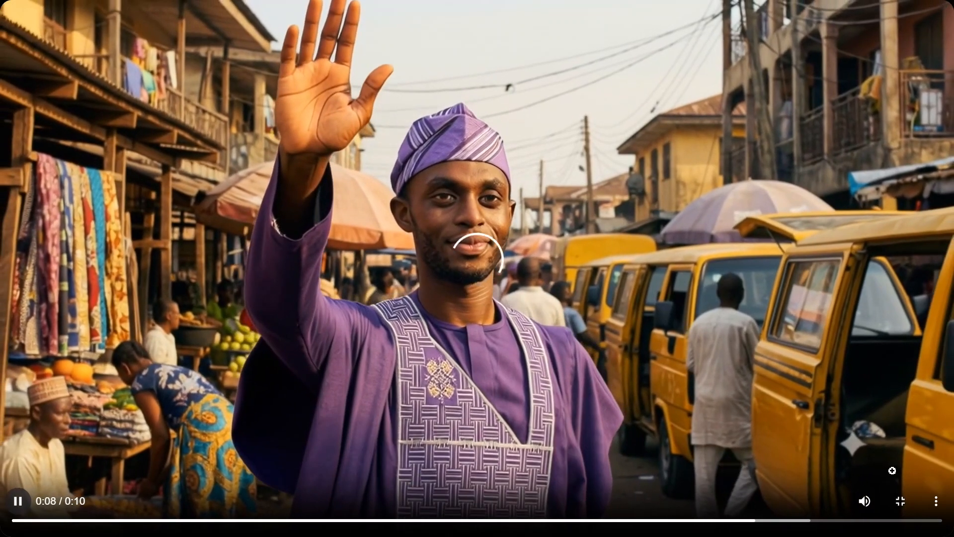
left_click(900, 501)
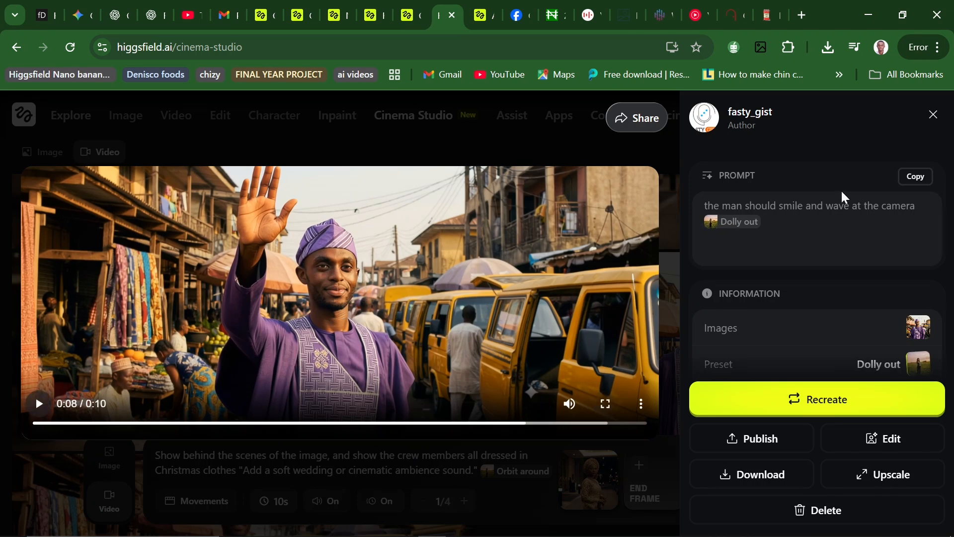
left_click(679, 301)
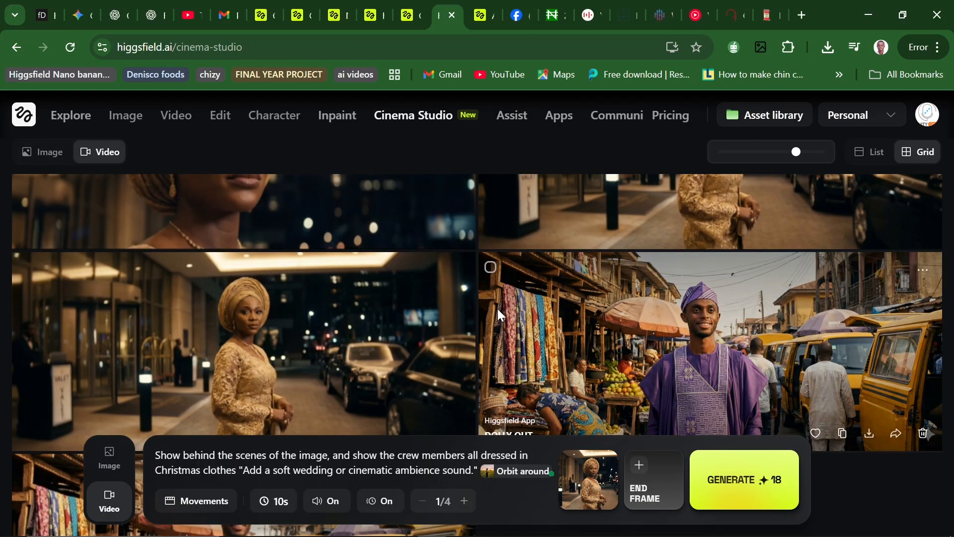
- Watch the Drone shot clip of the man in purple from the beginning in full screen and close it
scroll(497, 309, "up", 6)
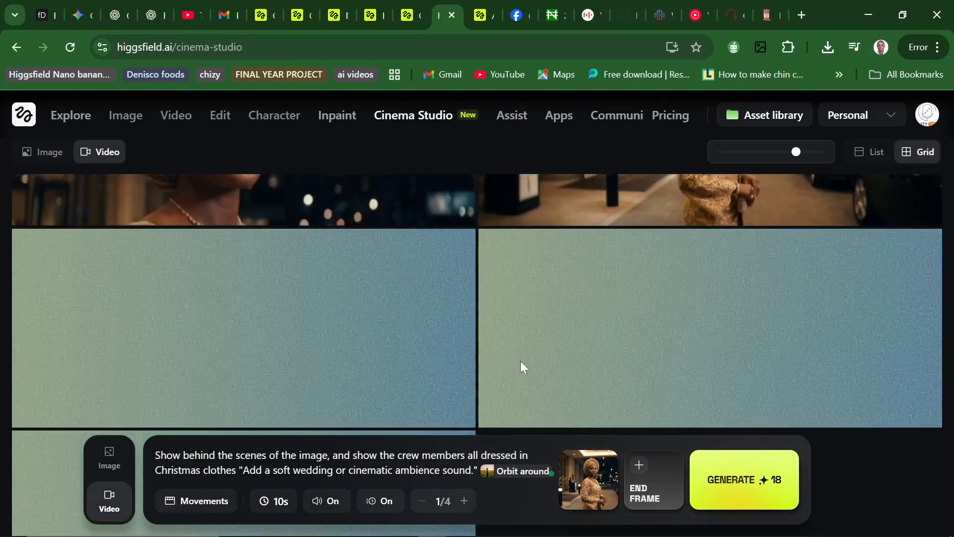
scroll(543, 422, "down", 4)
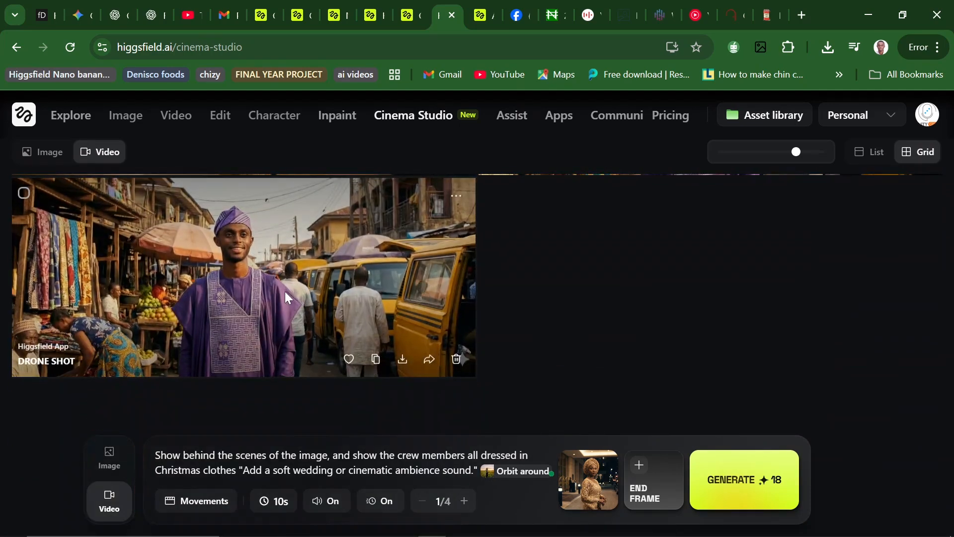
left_click(285, 292)
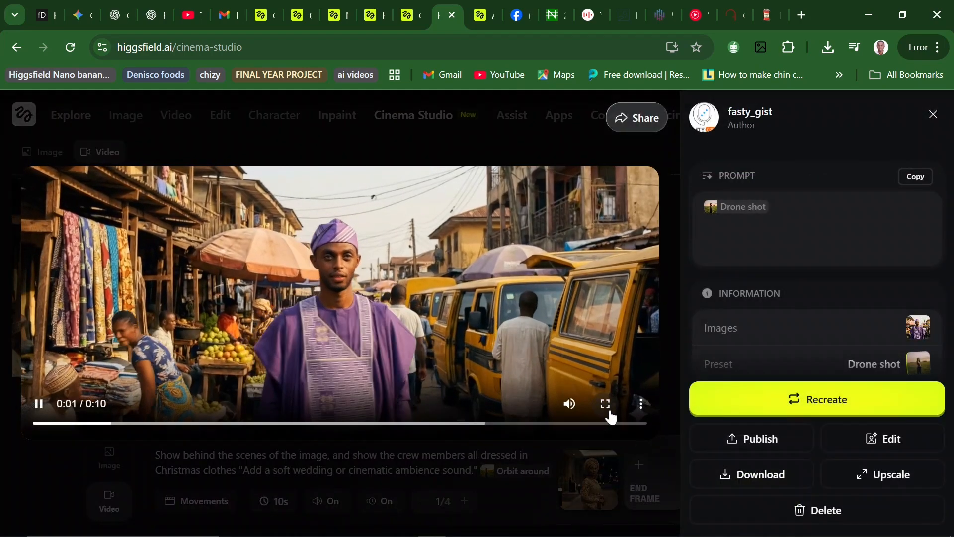
left_click(606, 405)
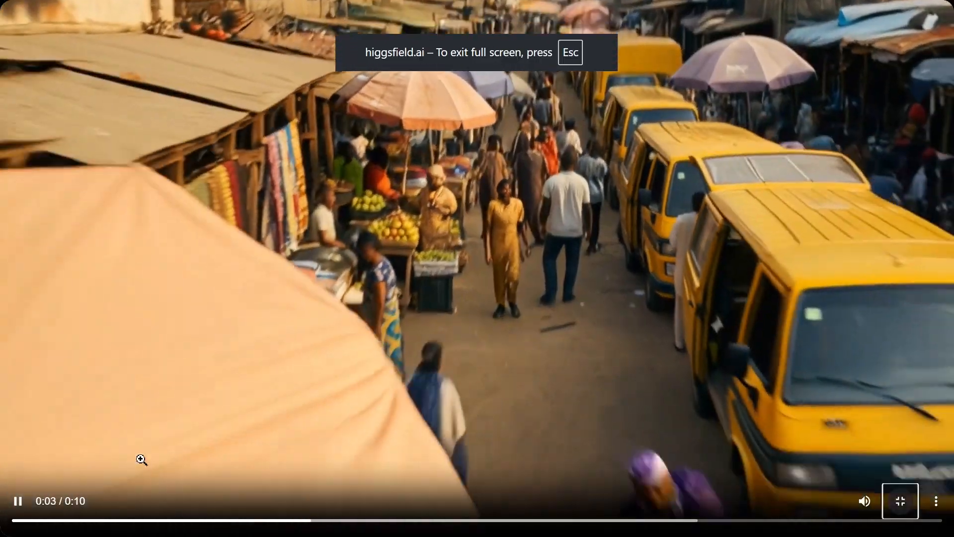
key("Escape")
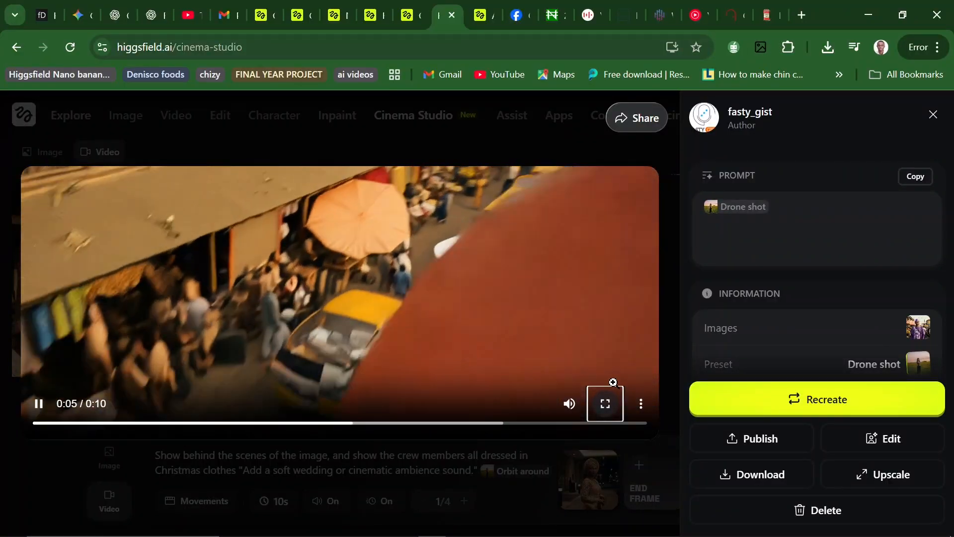
left_click(605, 403)
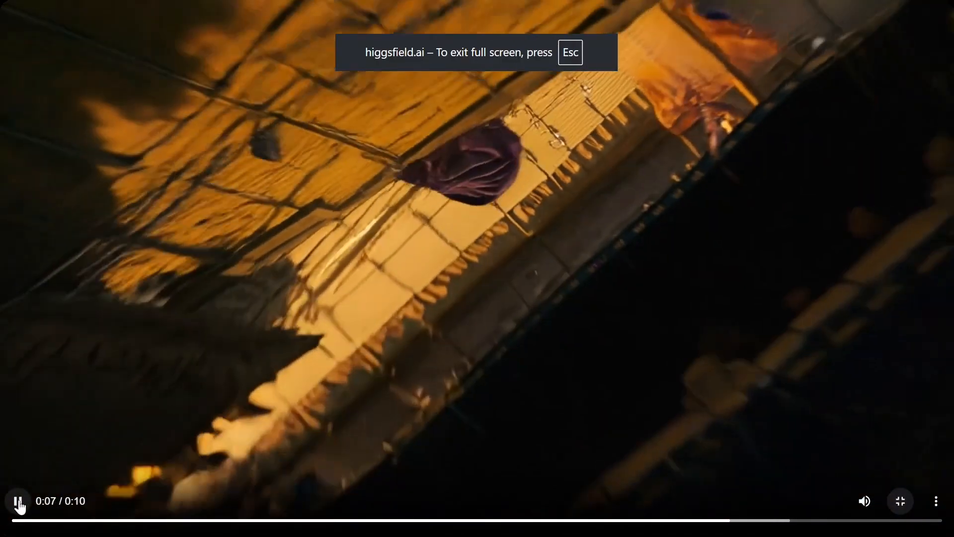
left_click(24, 504)
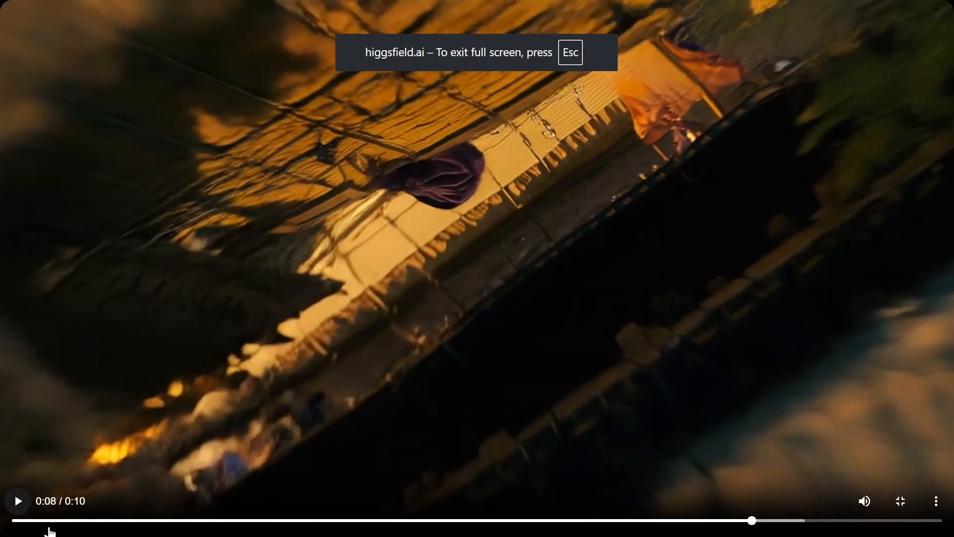
left_click(16, 520)
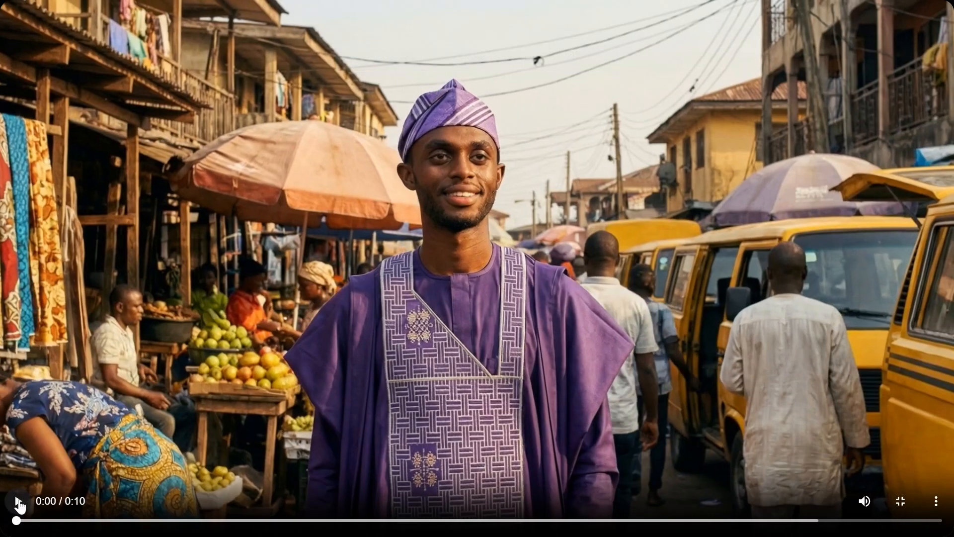
left_click(18, 502)
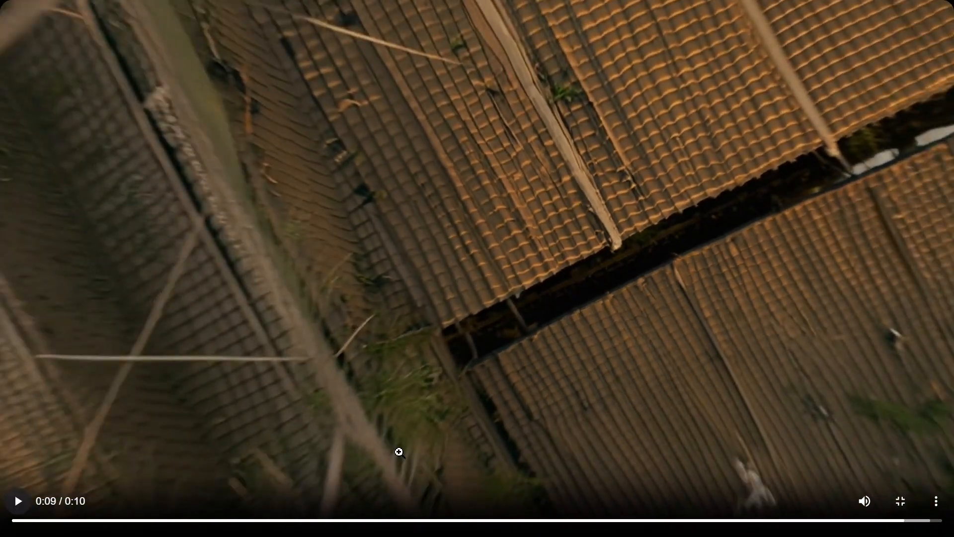
left_click(900, 497)
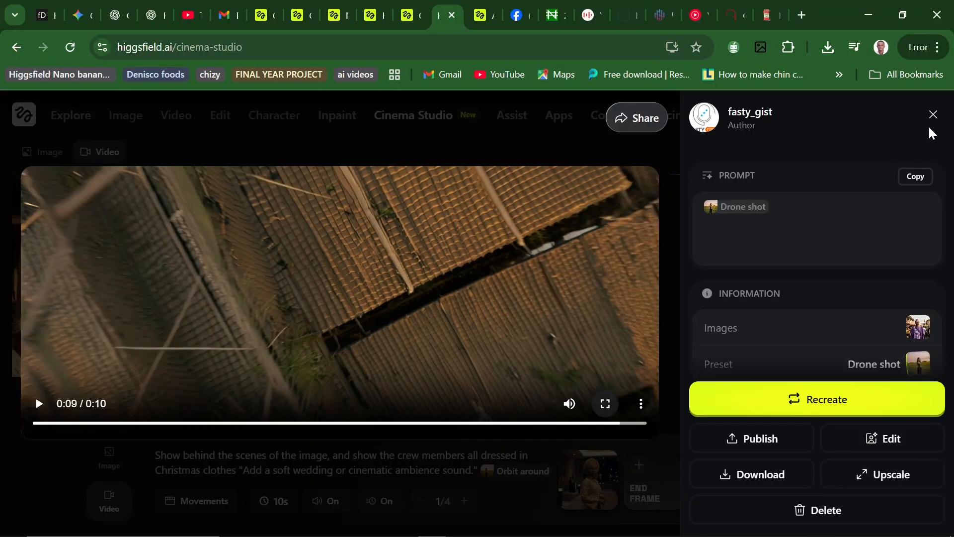
left_click(934, 123)
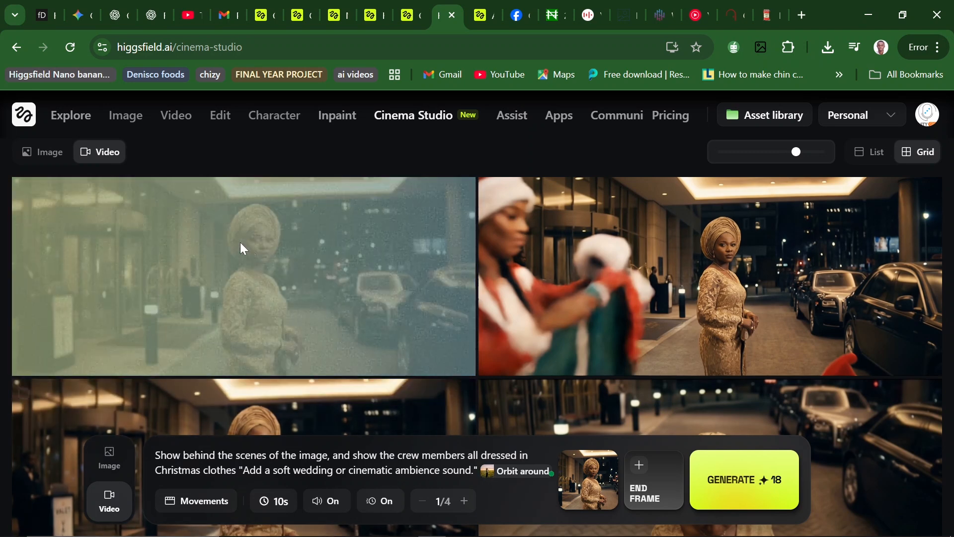
- Play the newly generated Orbit around video of the gold-gowned woman from the start, close it and return to browsing the clips
left_click(198, 245)
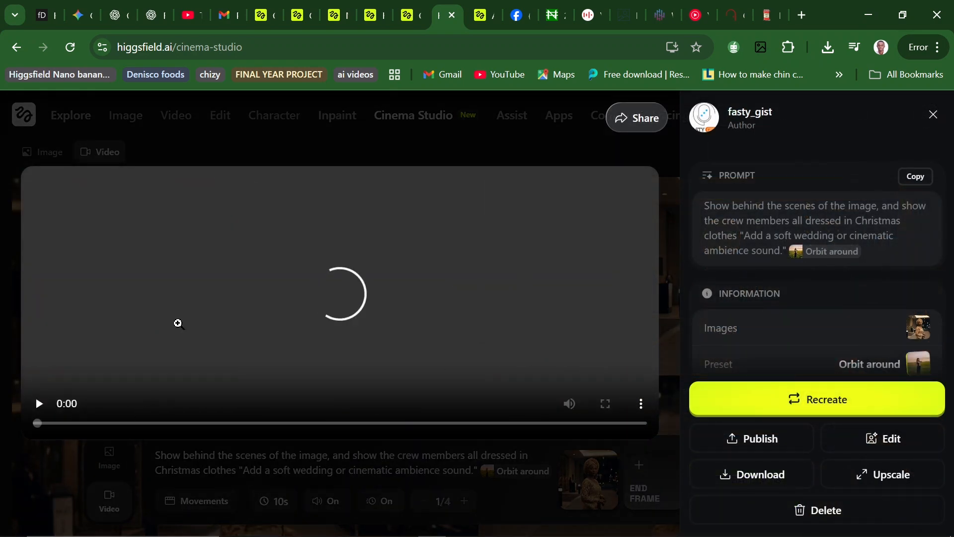
left_click(38, 404)
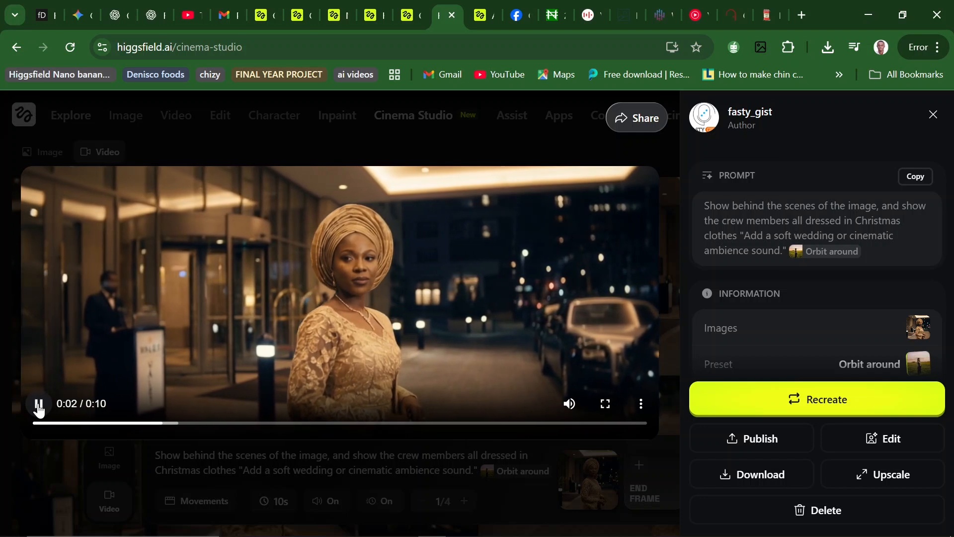
left_click_drag(126, 424, 50, 429)
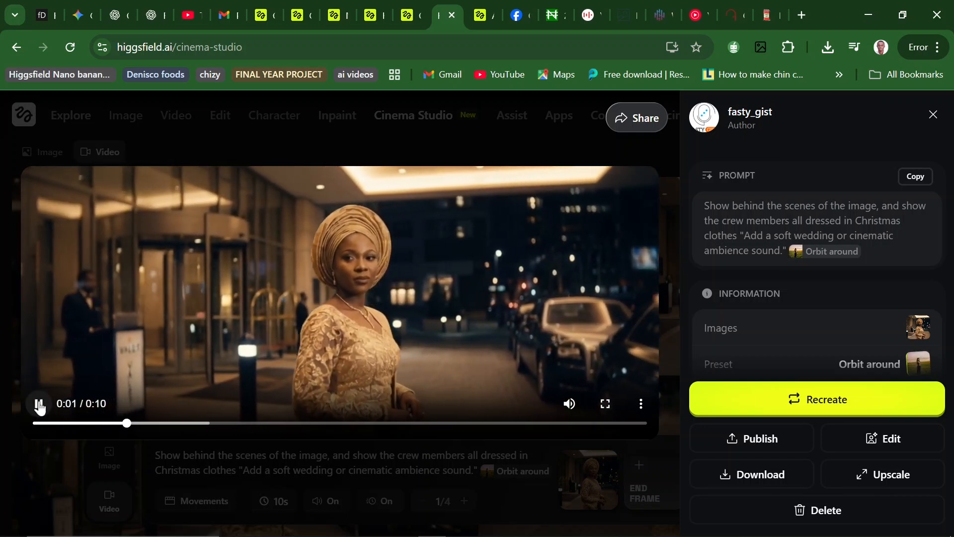
left_click(40, 404)
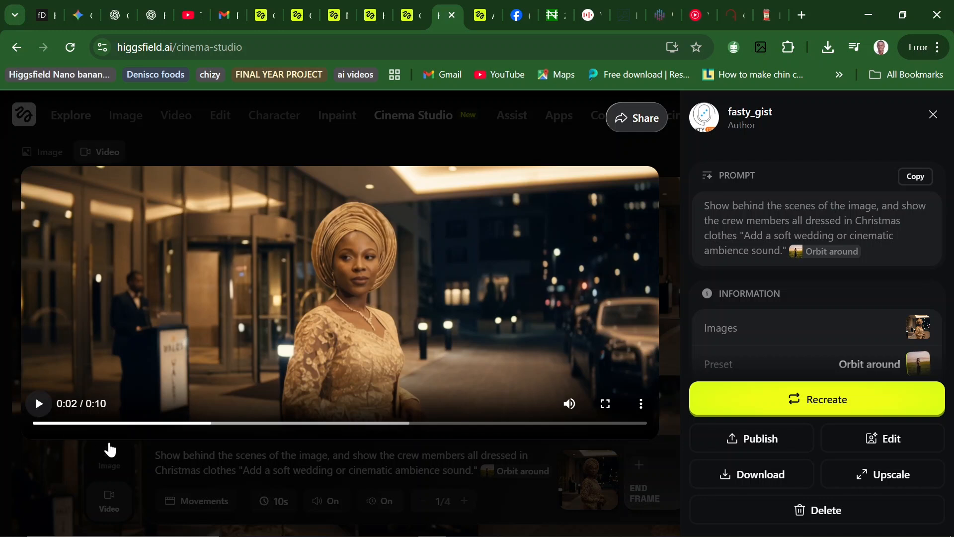
left_click_drag(111, 428, 14, 425)
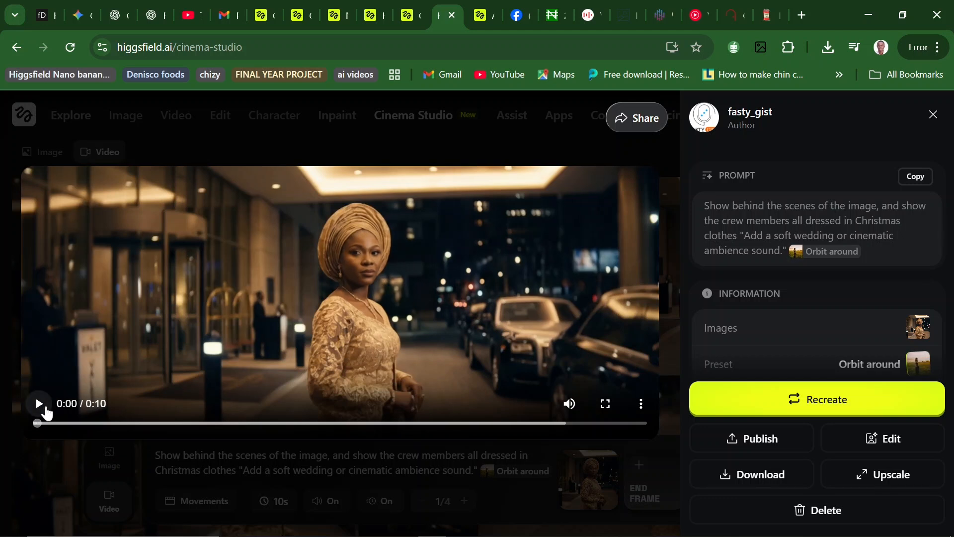
left_click(47, 411)
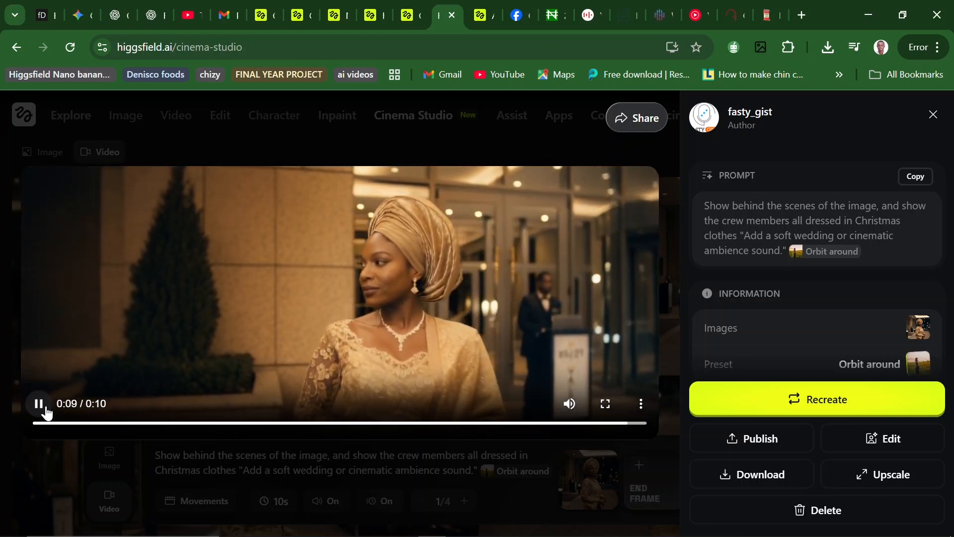
left_click(52, 409)
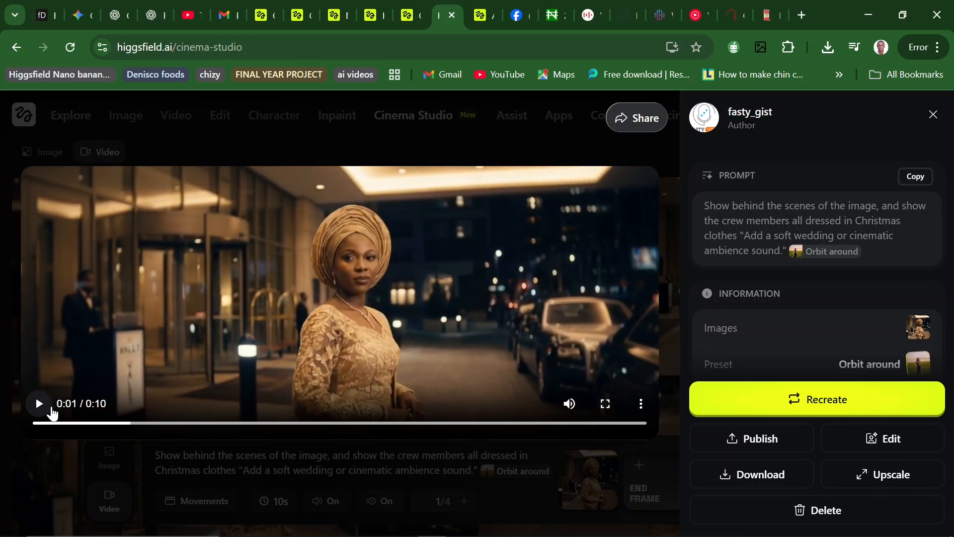
left_click(933, 113)
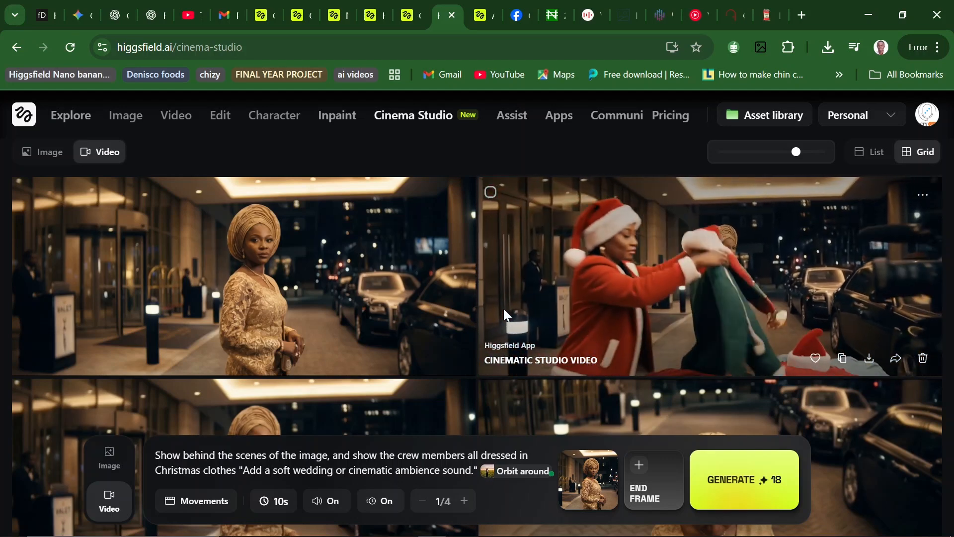
scroll(503, 309, "down", 3)
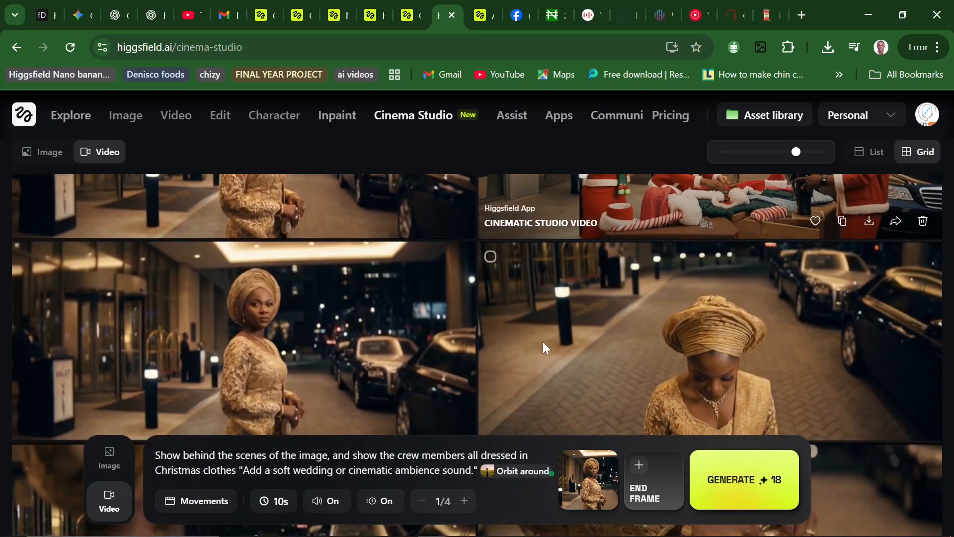